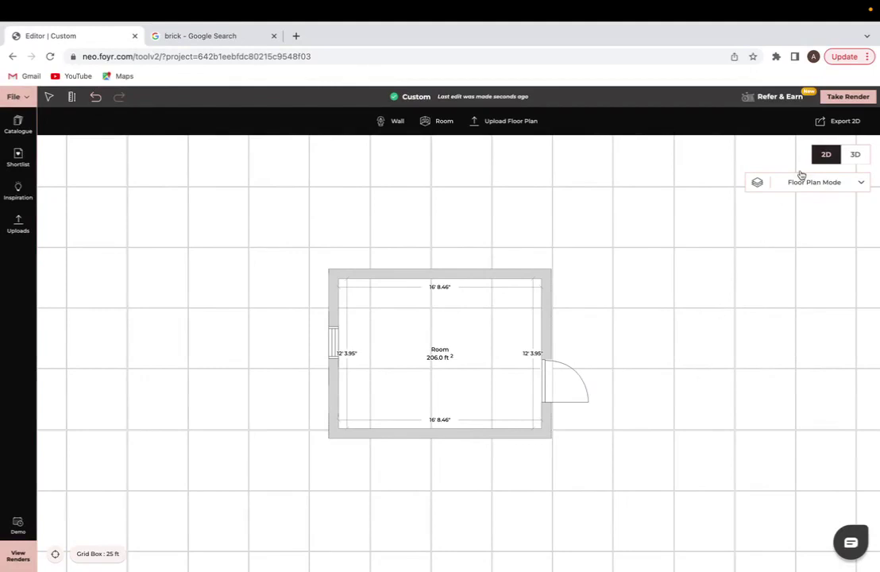
Step: Switch the Custom project to 3D and orbit to its outer left wall
{"action": "left_click", "coordinate": [853, 157]}
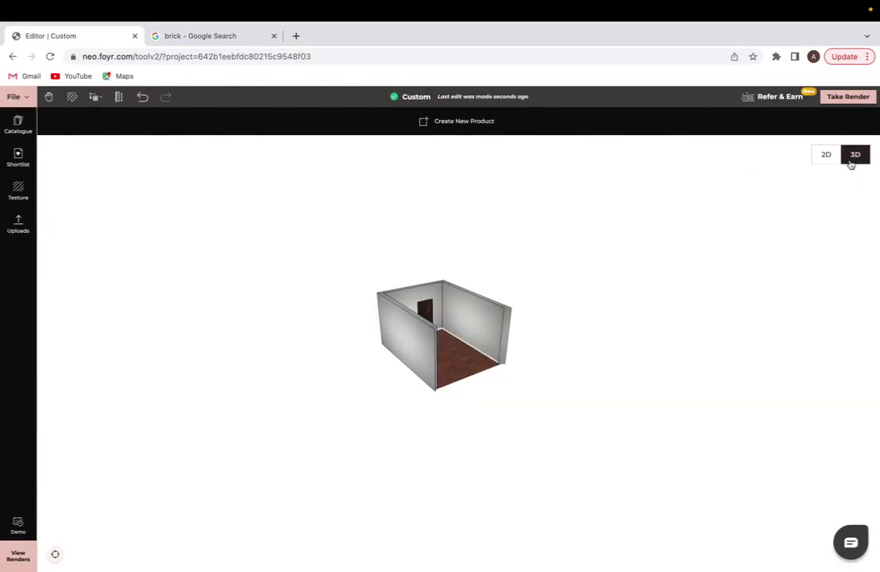
{"action": "scroll", "coordinate": [570, 286], "scroll_direction": "up", "scroll_amount": 5}
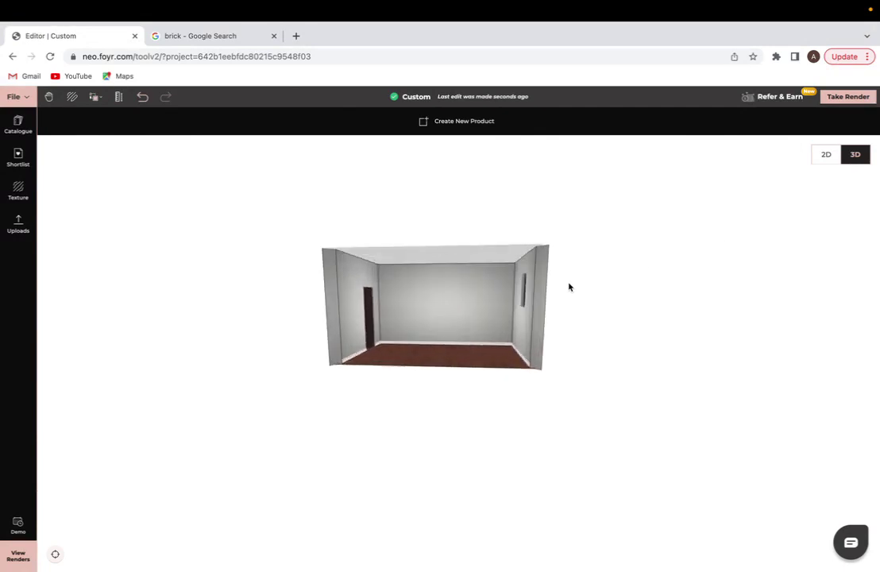
{"action": "left_click_drag", "start_coordinate": [570, 286], "coordinate": [780, 294]}
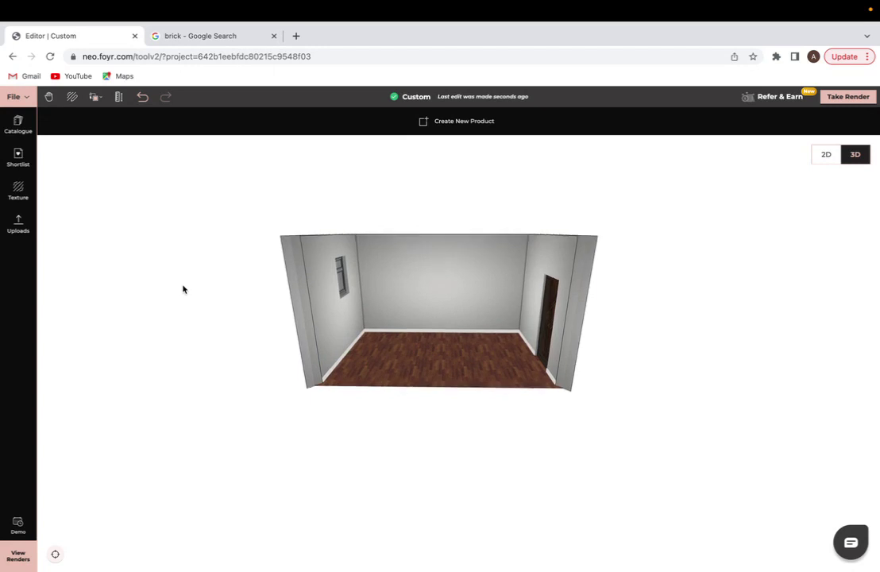
Step: Turn off Auto Hide Wall in File settings so the room appears as a closed box
{"action": "left_click", "coordinate": [28, 99]}
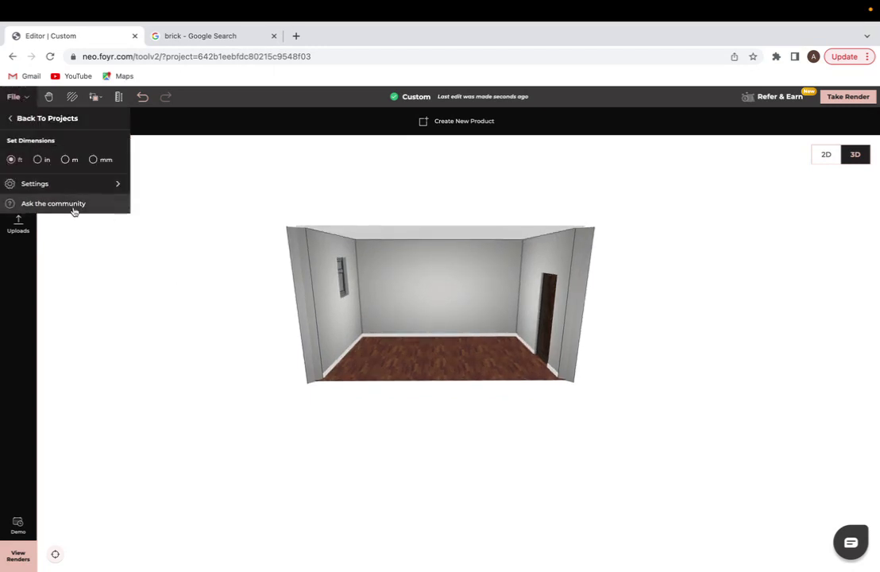
{"action": "mouse_move", "coordinate": [73, 188]}
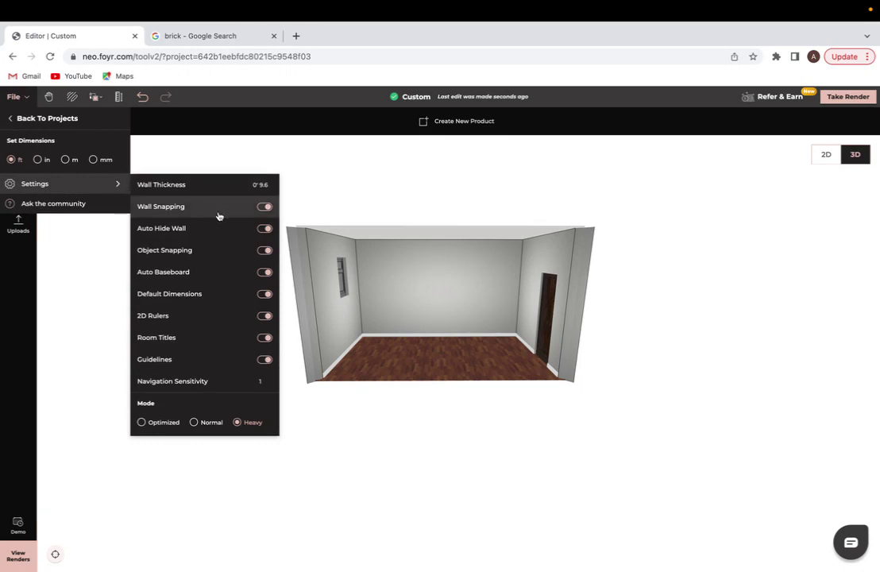
{"action": "left_click", "coordinate": [267, 231]}
{"action": "left_click_drag", "start_coordinate": [338, 316], "coordinate": [359, 384]}
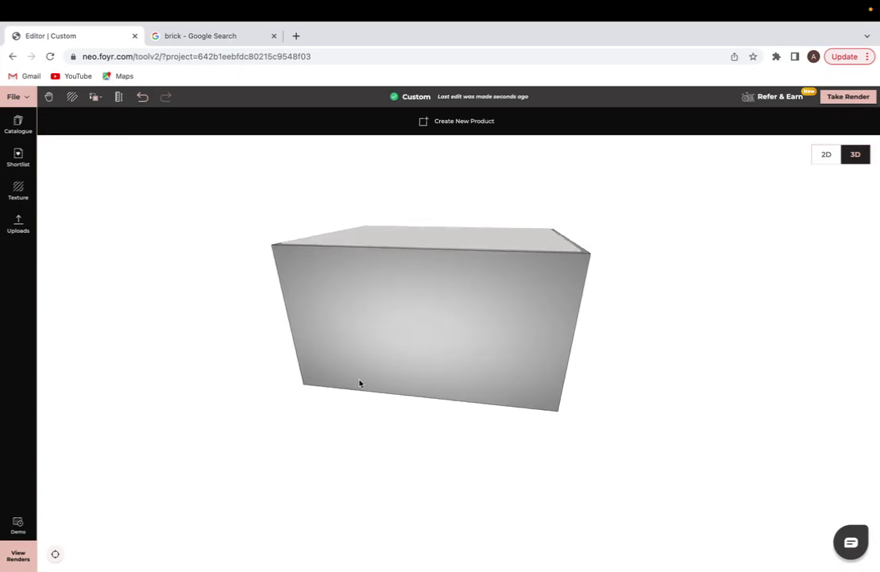
Step: Search all textures in the texture library for 'brick'
{"action": "left_click", "coordinate": [18, 191]}
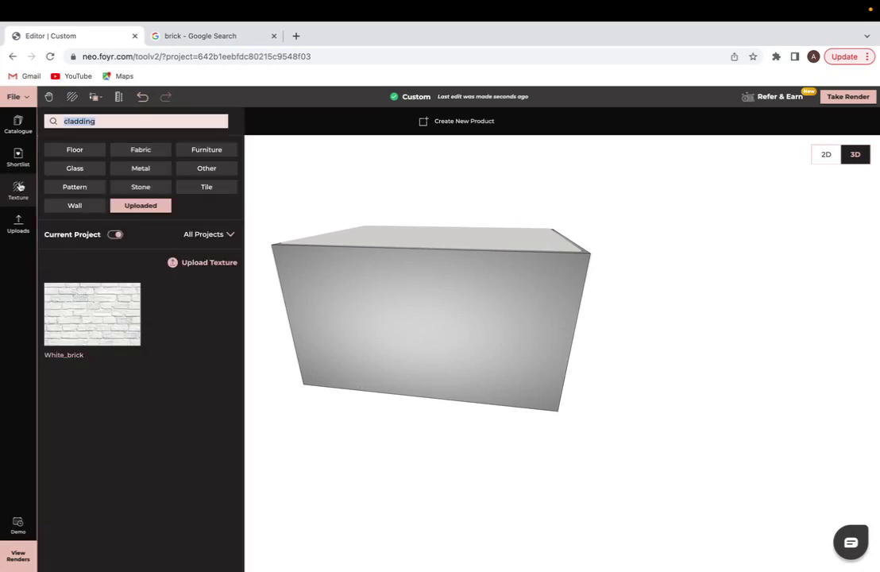
{"action": "double_click", "coordinate": [109, 124]}
{"action": "left_click", "coordinate": [72, 153]}
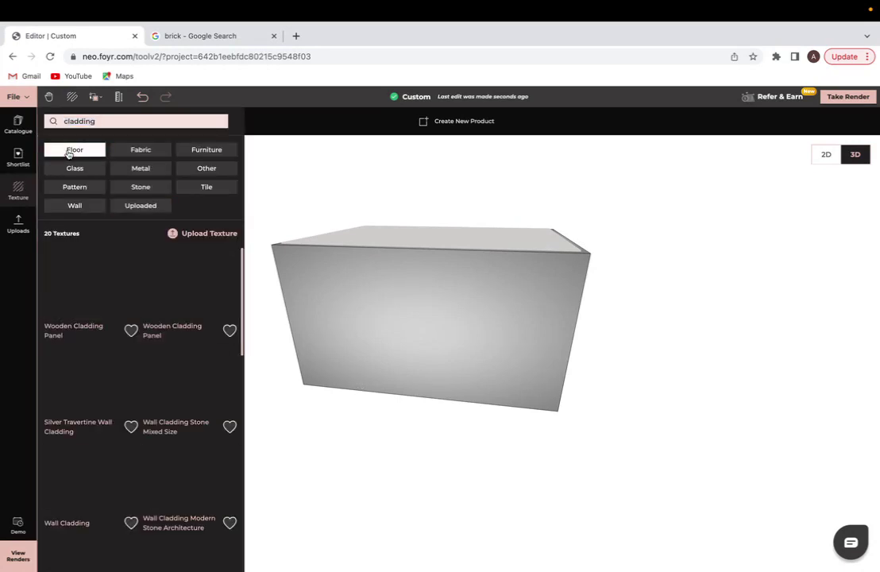
{"action": "double_click", "coordinate": [120, 121]}
{"action": "type", "text": "b"}
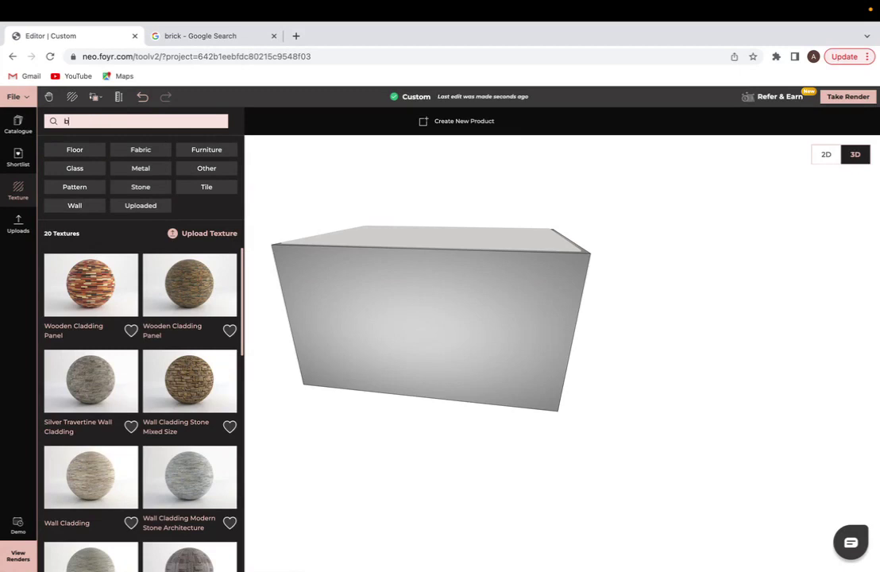
{"action": "type", "text": "rick"}
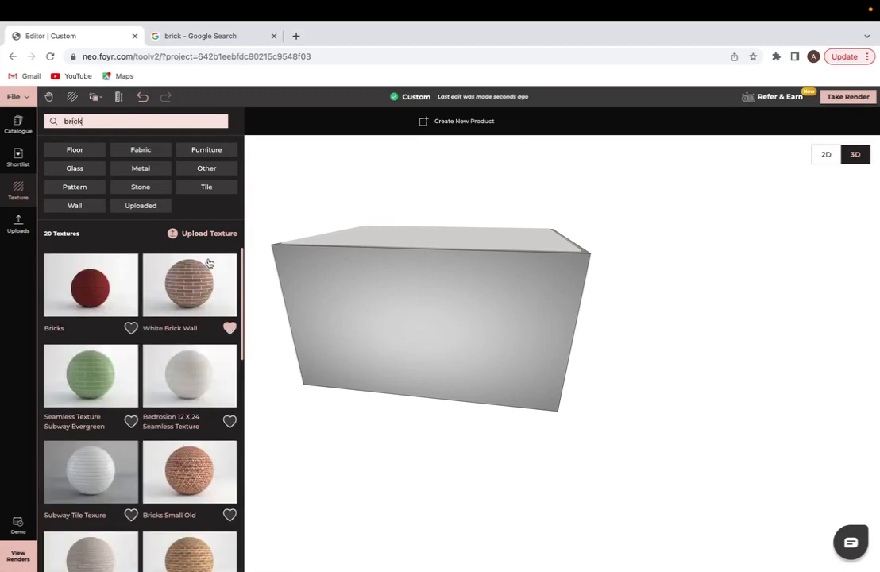
Step: Apply White Brick Wall to an outer wall, tiled 6 across and 4 down
{"action": "left_click_drag", "start_coordinate": [181, 296], "coordinate": [354, 312]}
{"action": "left_click_drag", "start_coordinate": [216, 294], "coordinate": [369, 302]}
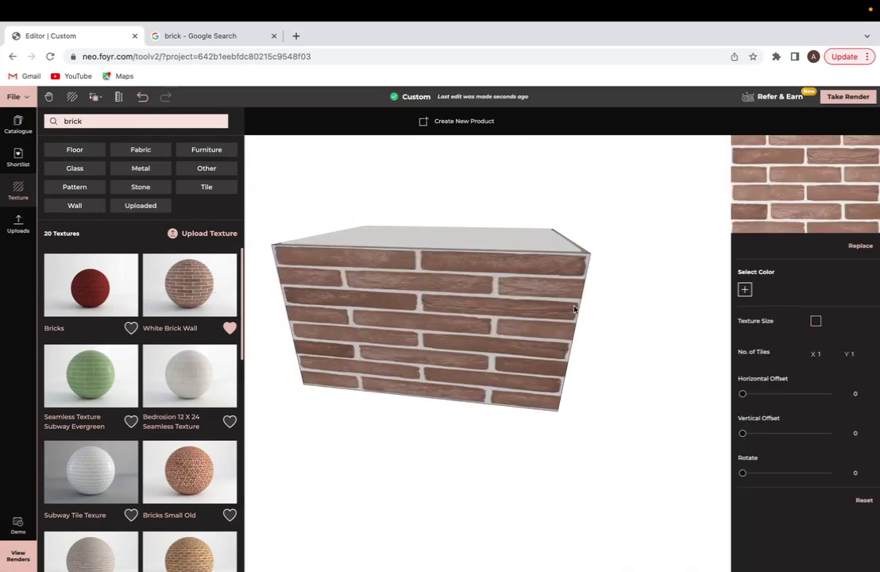
{"action": "left_click", "coordinate": [823, 354]}
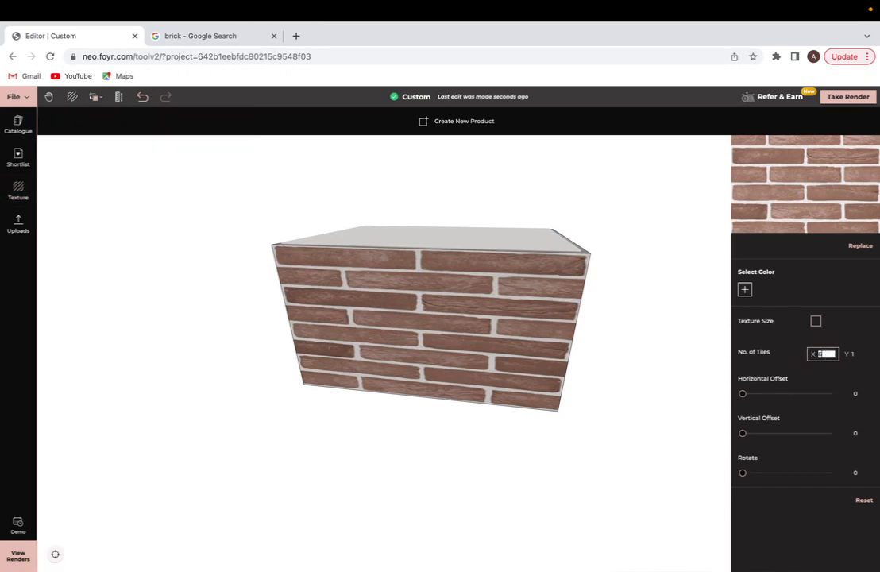
{"action": "type", "text": "6"}
{"action": "left_click", "coordinate": [861, 353]}
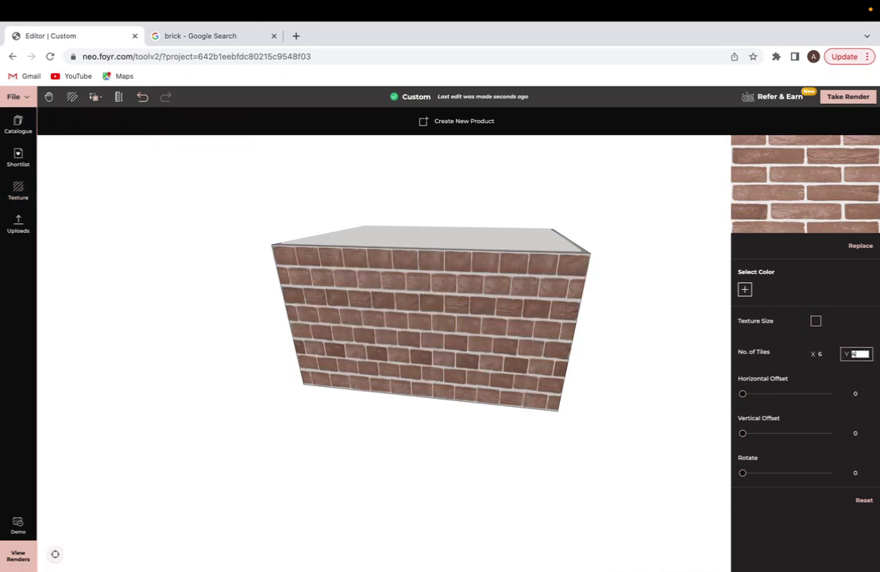
{"action": "type", "text": "6"}
{"action": "left_click_drag", "start_coordinate": [501, 360], "coordinate": [247, 307]}
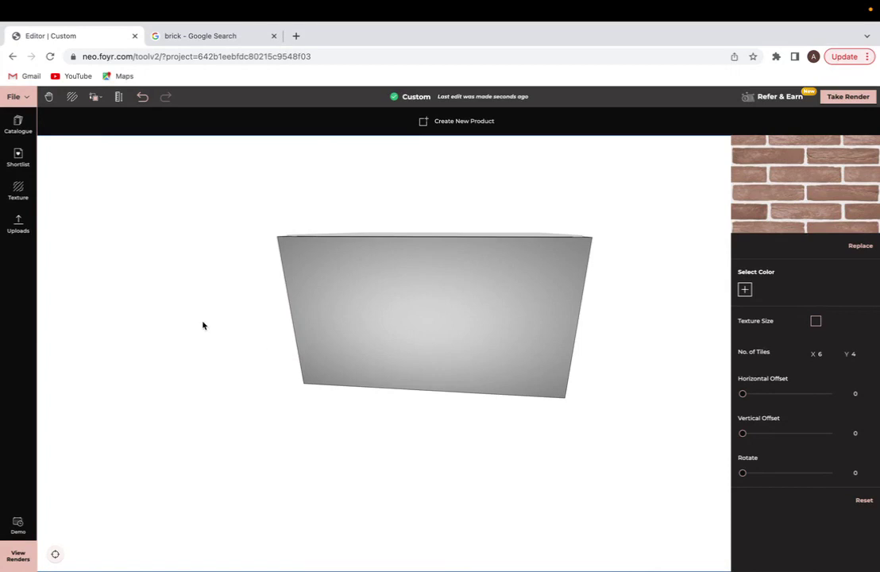
Step: Search the texture library for 'cladding'
{"action": "left_click", "coordinate": [17, 120]}
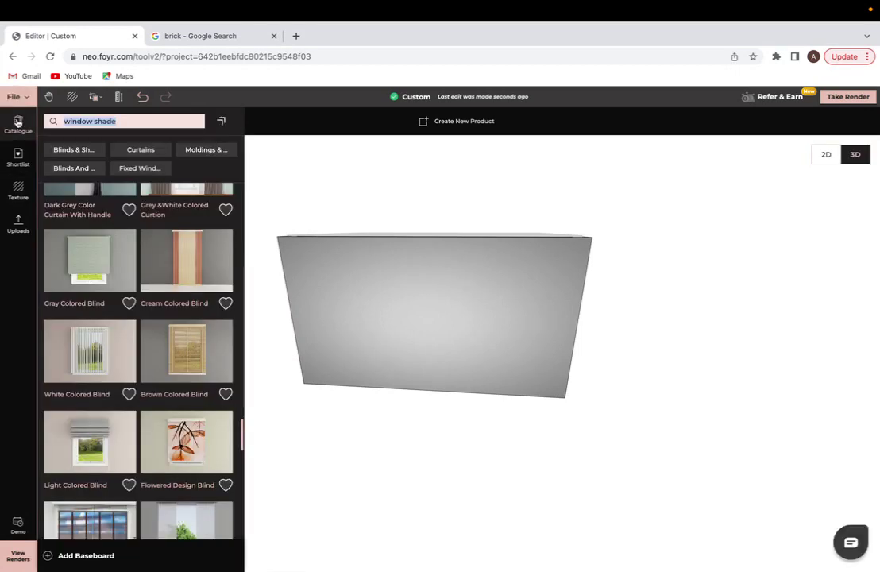
{"action": "left_click", "coordinate": [18, 189]}
{"action": "type", "text": "cladding"}
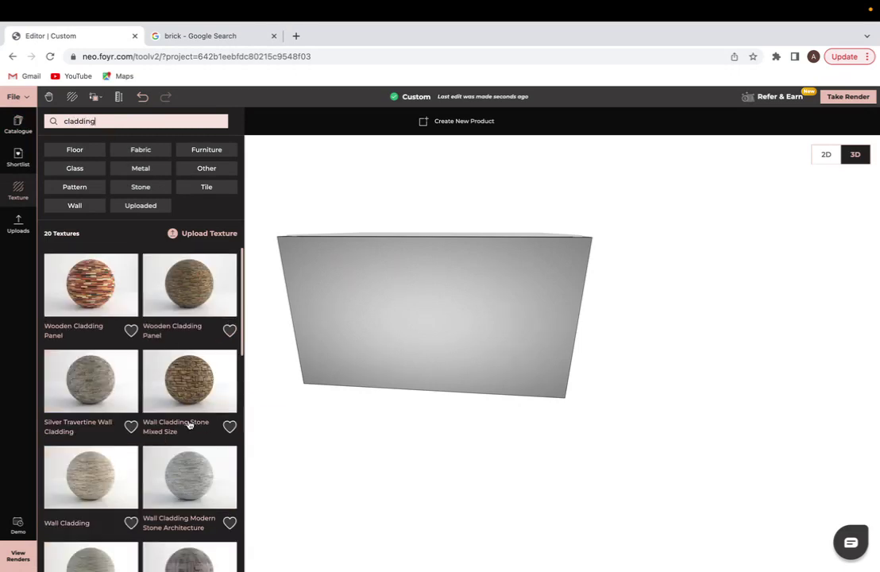
{"action": "scroll", "coordinate": [86, 451], "scroll_direction": "down", "scroll_amount": 3}
Step: Apply Wall Cladding Bricks to the long outer wall with 2 × 2 tiles
{"action": "left_click_drag", "start_coordinate": [85, 451], "coordinate": [397, 344]}
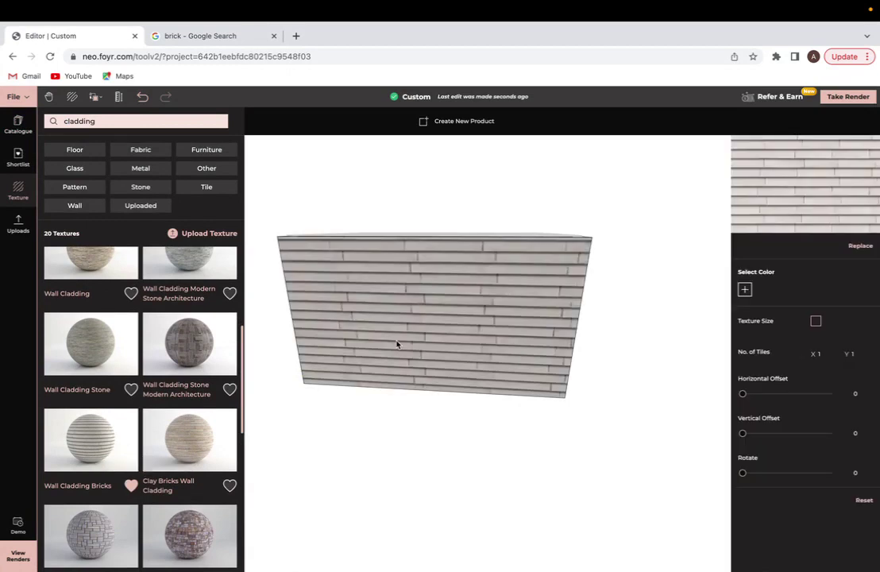
{"action": "left_click", "coordinate": [833, 352]}
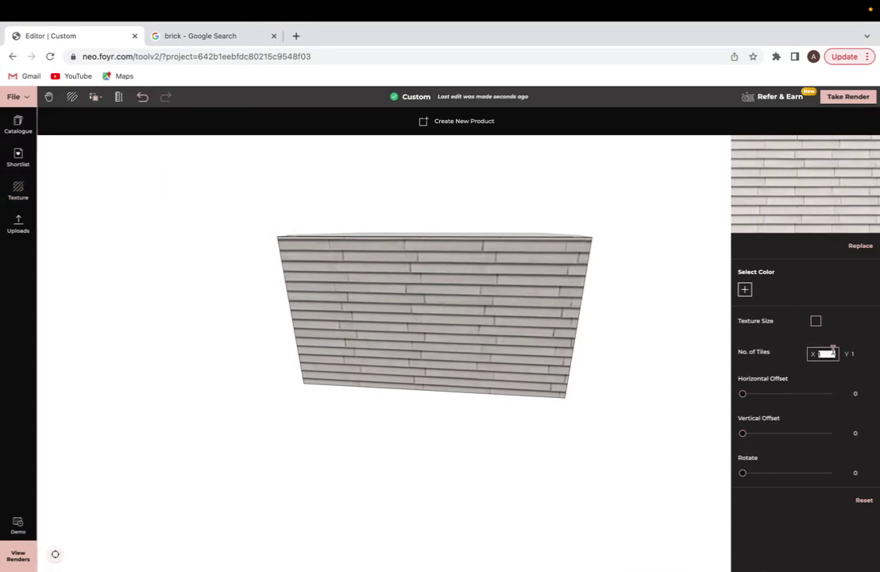
{"action": "type", "text": "2"}
{"action": "left_click", "coordinate": [858, 353]}
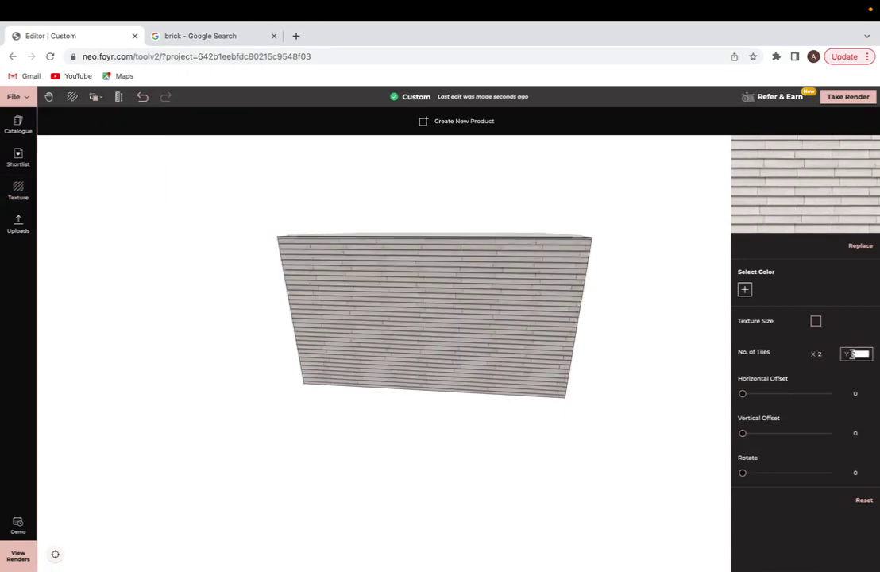
{"action": "type", "text": "2"}
Step: Orbit the box to bring the cladding face forward at an angle
{"action": "mouse_move", "coordinate": [573, 341]}
{"action": "left_mouse_down"}
{"action": "mouse_move", "coordinate": [619, 334]}
{"action": "mouse_move", "coordinate": [530, 338]}
{"action": "mouse_move", "coordinate": [569, 343]}
{"action": "left_mouse_up"}
{"action": "left_click_drag", "start_coordinate": [354, 284], "coordinate": [389, 281]}
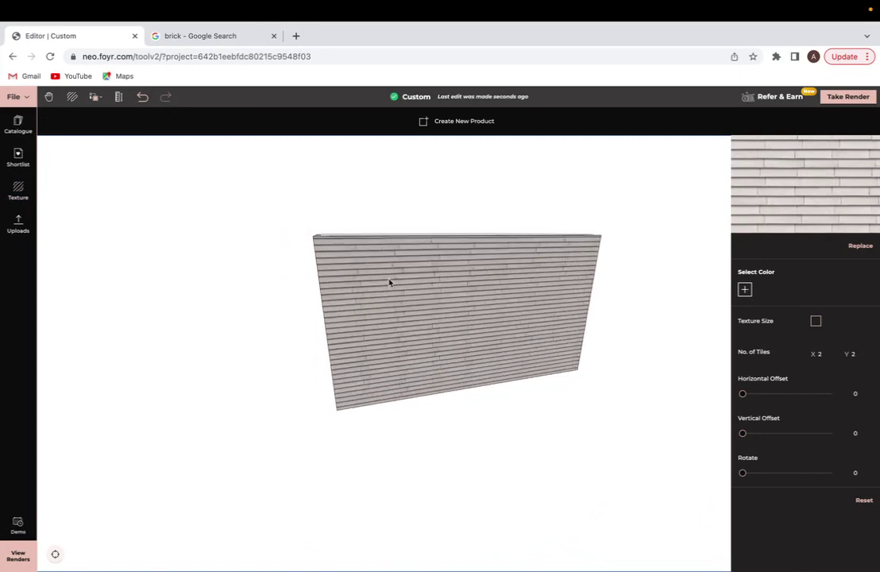
{"action": "scroll", "coordinate": [389, 281], "scroll_direction": "up", "scroll_amount": 5}
{"action": "scroll", "coordinate": [389, 282], "scroll_direction": "down", "scroll_amount": 2}
{"action": "scroll", "coordinate": [412, 282], "scroll_direction": "down", "scroll_amount": 10}
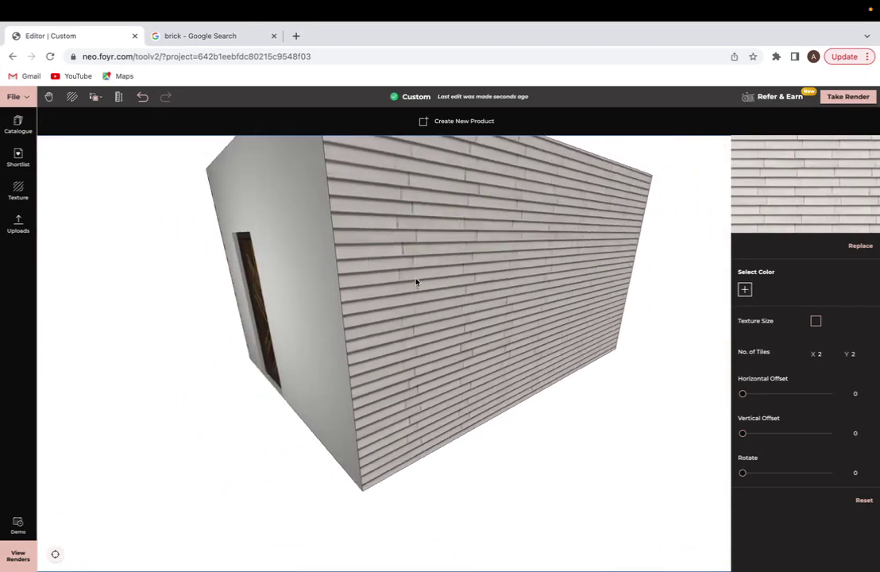
{"action": "mouse_move", "coordinate": [451, 315]}
{"action": "left_mouse_down"}
{"action": "mouse_move", "coordinate": [400, 319]}
{"action": "mouse_move", "coordinate": [376, 305]}
{"action": "mouse_move", "coordinate": [441, 314]}
{"action": "left_mouse_up"}
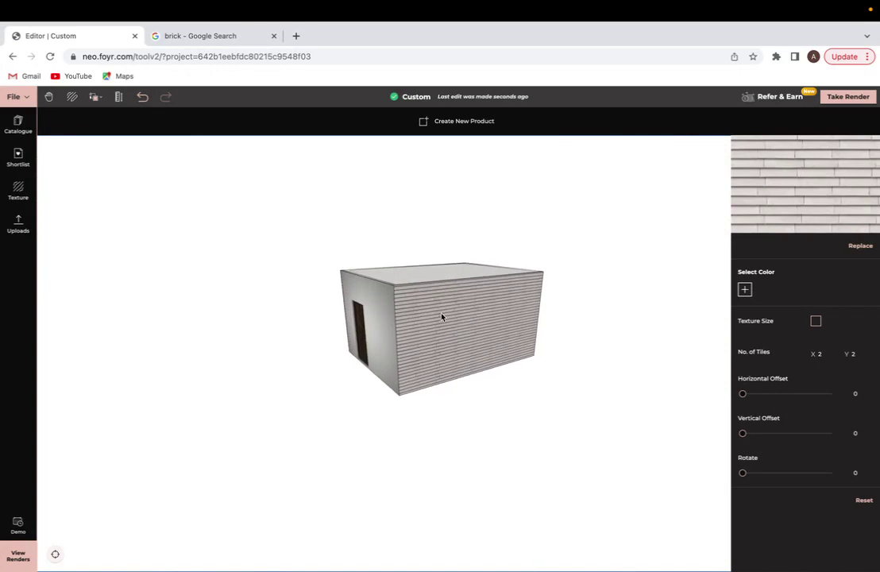
Step: Save the white brick image from the Google Images 'brick' results, then return to the editor
{"action": "left_click", "coordinate": [465, 452]}
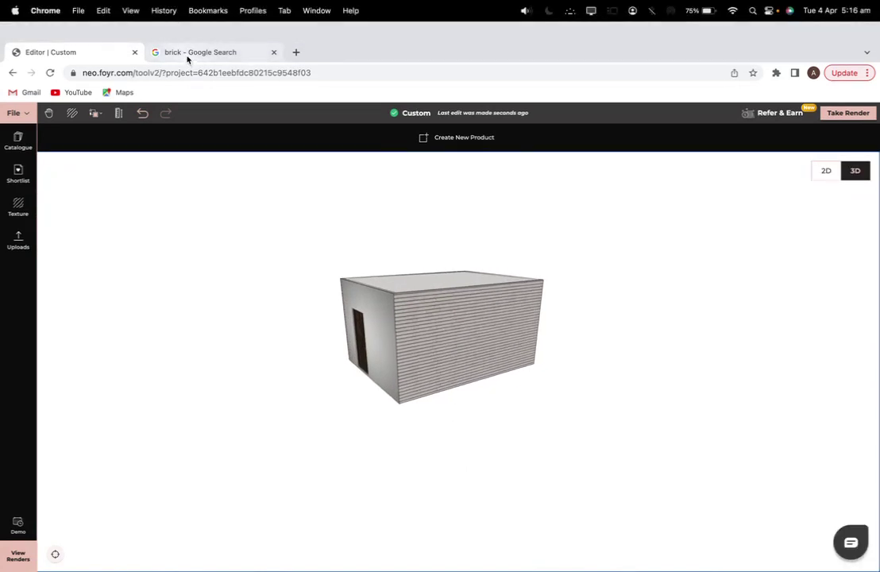
{"action": "left_click", "coordinate": [187, 37]}
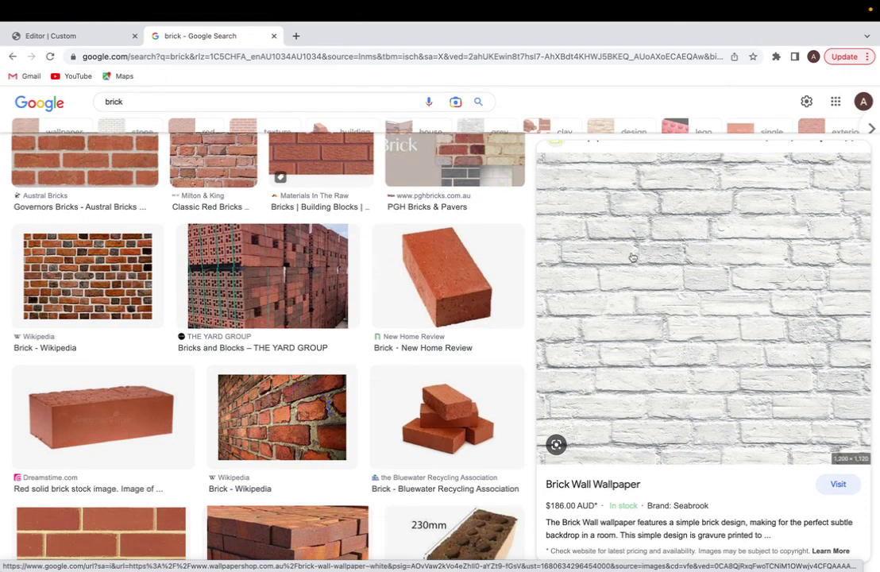
{"action": "right_click", "coordinate": [704, 305]}
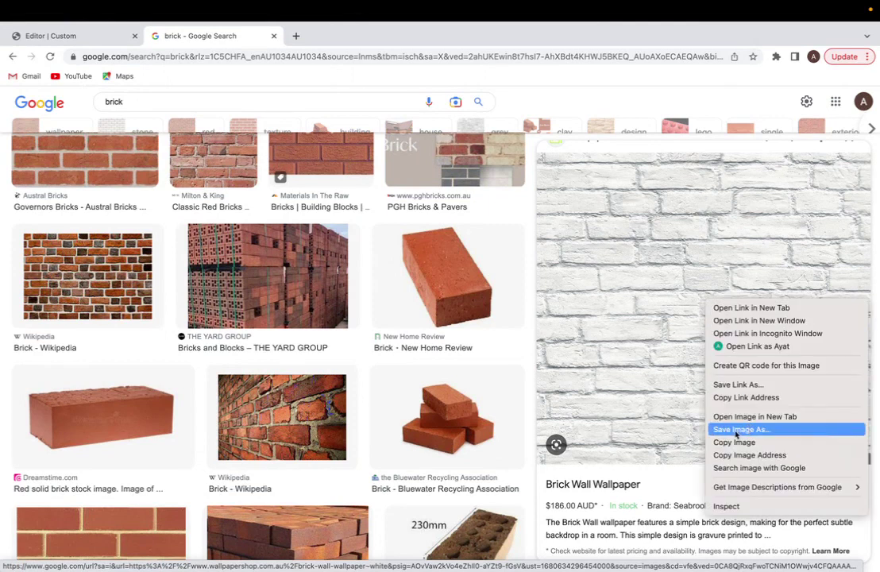
{"action": "left_click", "coordinate": [680, 477]}
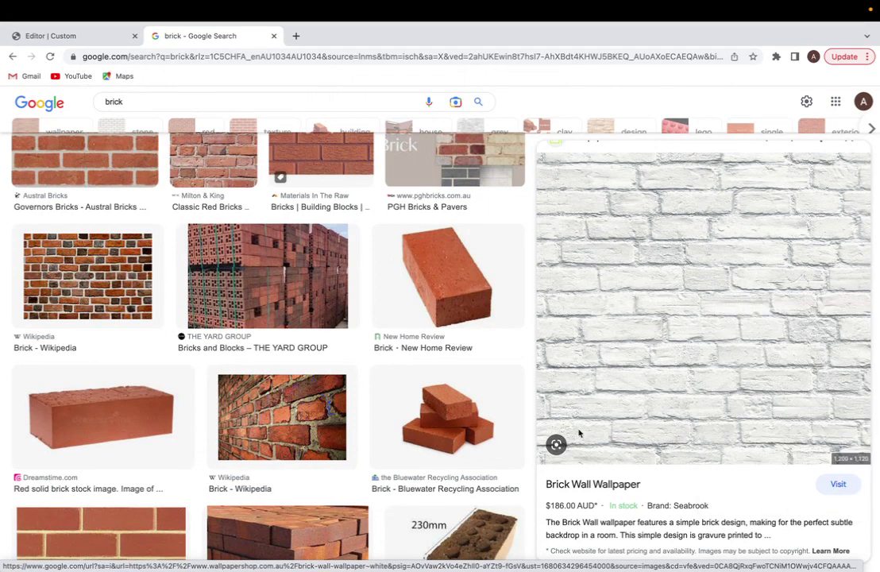
{"action": "left_click", "coordinate": [87, 40]}
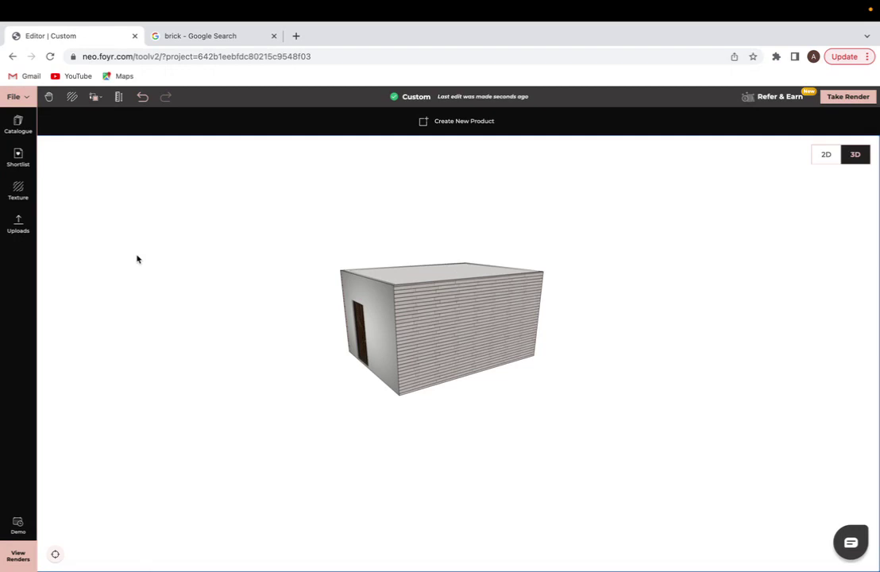
Step: Upload white brick.jpeg from the Desktop as the custom texture White_brick
{"action": "left_click", "coordinate": [22, 191]}
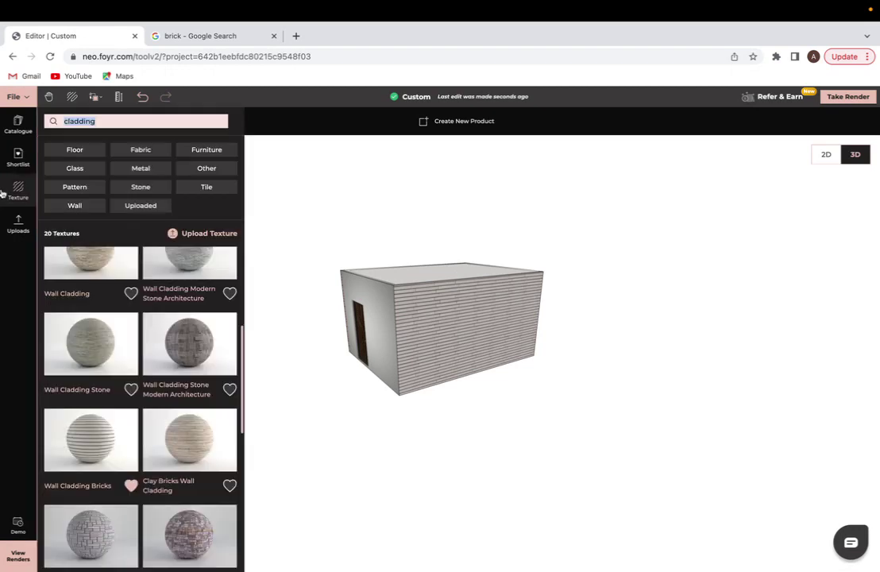
{"action": "left_click", "coordinate": [191, 235]}
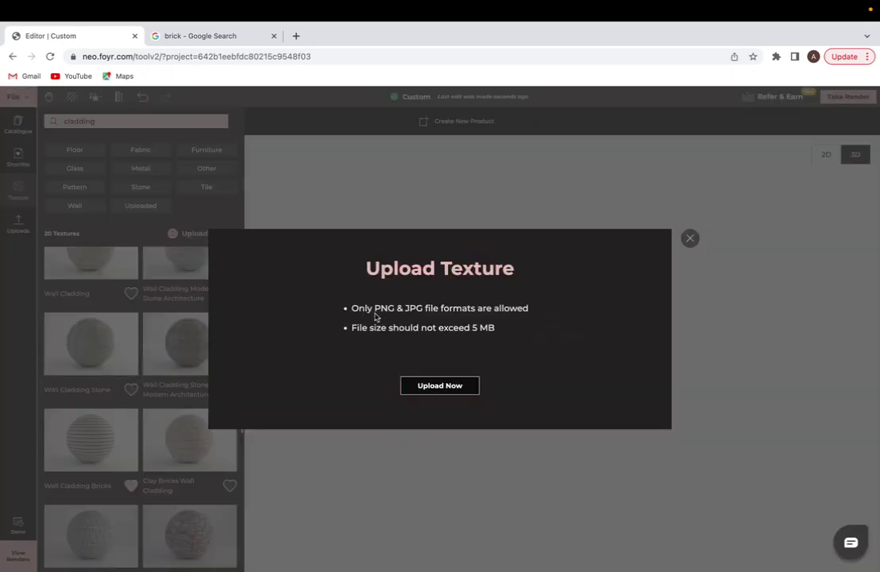
{"action": "left_click", "coordinate": [437, 387]}
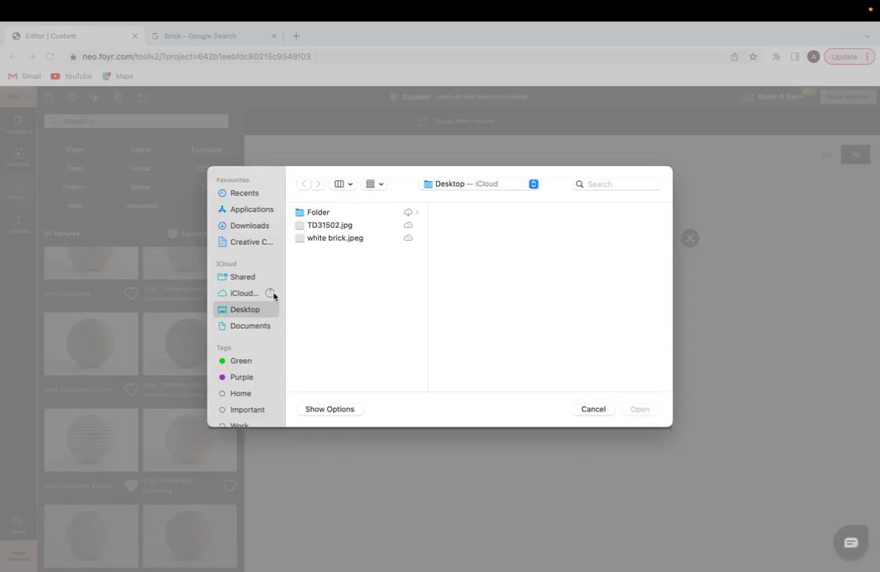
{"action": "left_click", "coordinate": [322, 239]}
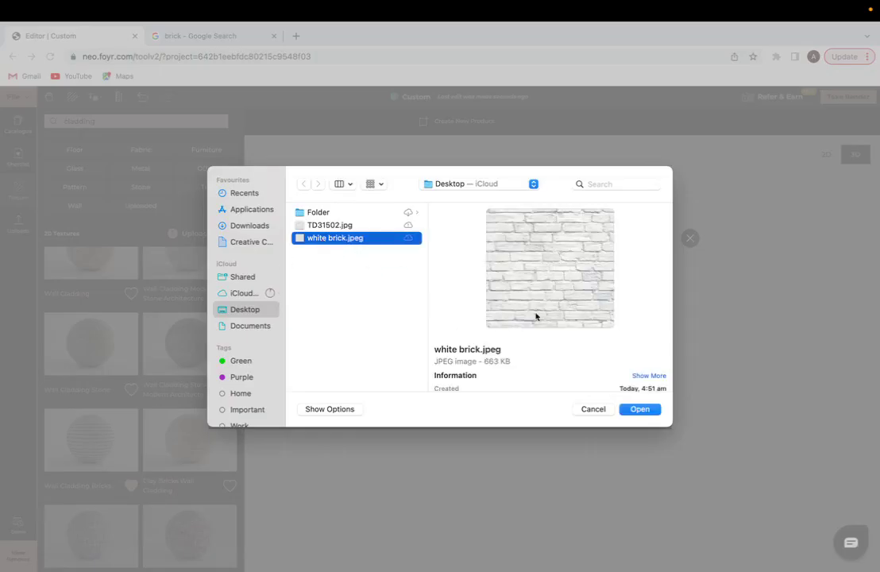
{"action": "left_click", "coordinate": [640, 410]}
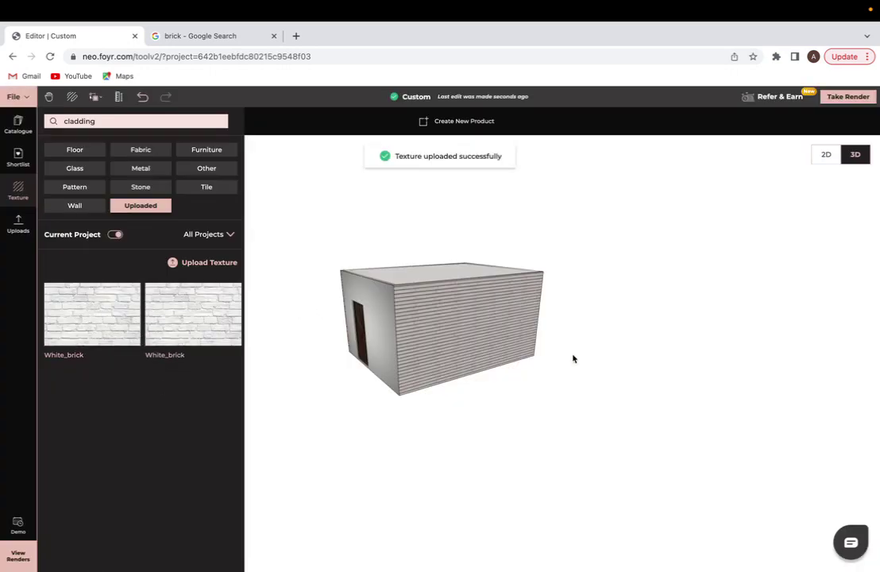
Step: Apply the uploaded White_brick texture to the window wall, tiled 2 across and 3 down
{"action": "left_click_drag", "start_coordinate": [573, 359], "coordinate": [422, 359]}
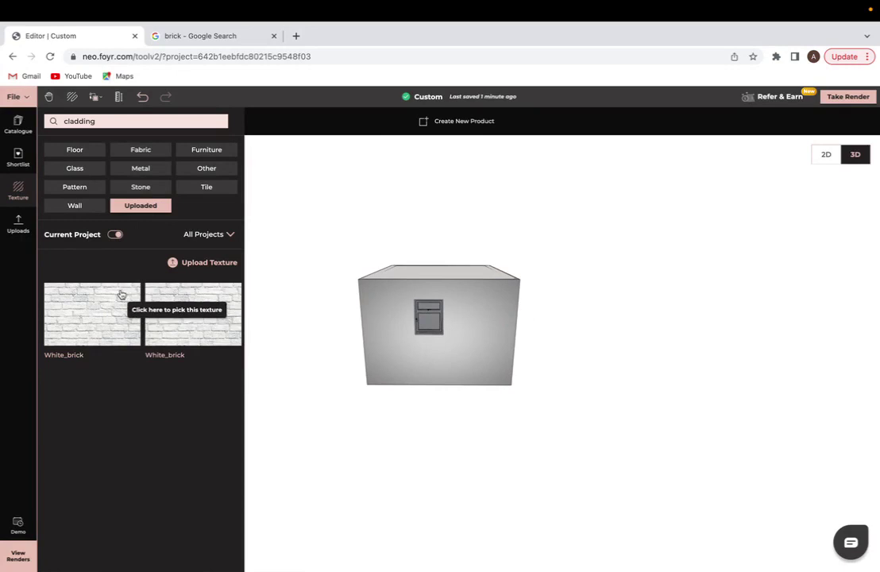
{"action": "left_click_drag", "start_coordinate": [95, 312], "coordinate": [454, 369]}
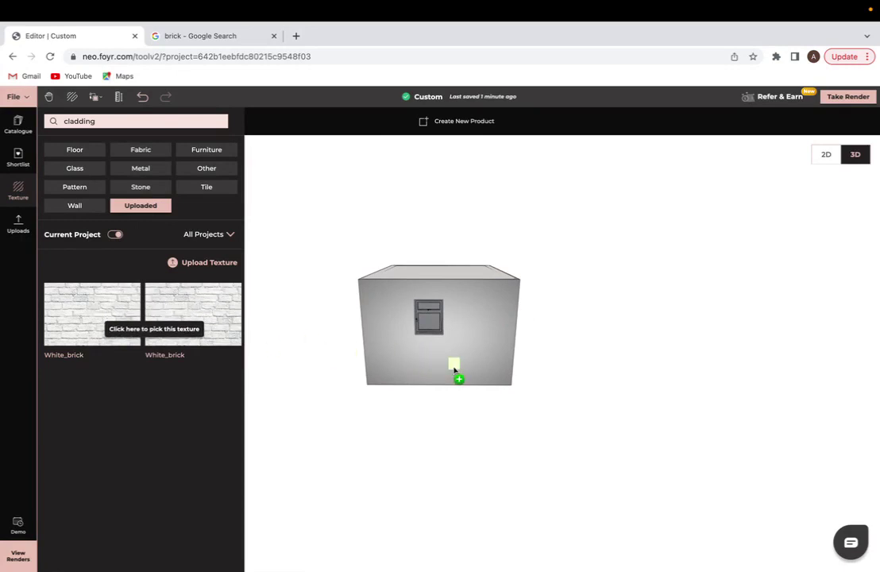
{"action": "left_click_drag", "start_coordinate": [454, 369], "coordinate": [453, 370]}
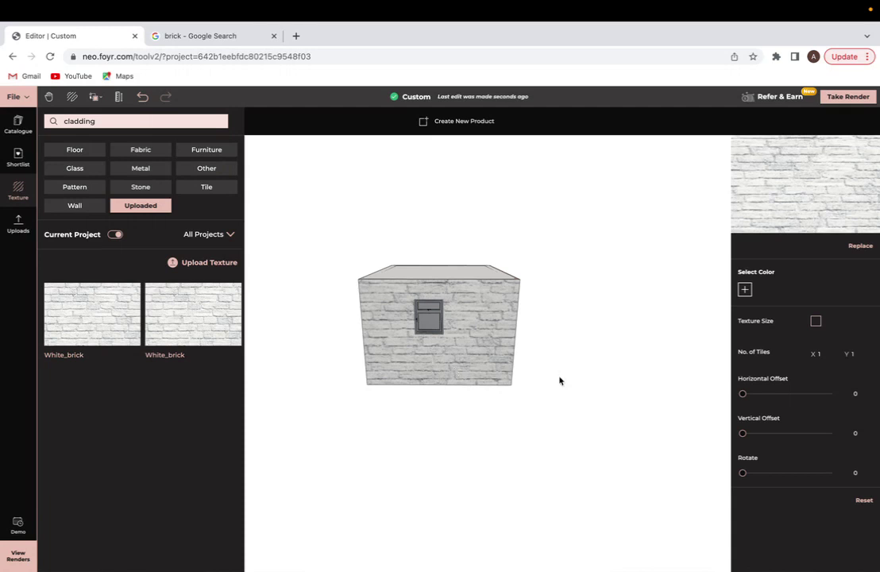
{"action": "double_click", "coordinate": [826, 355]}
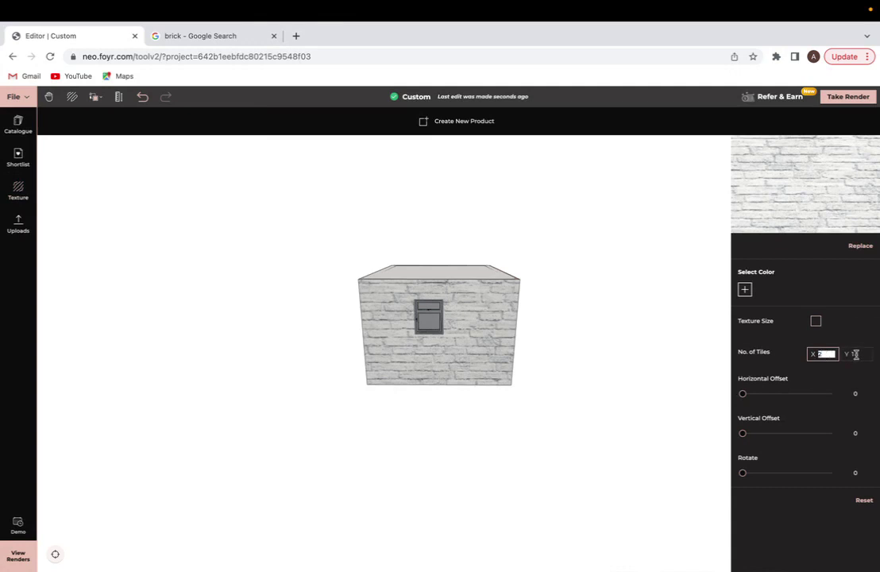
{"action": "double_click", "coordinate": [859, 354]}
{"action": "type", "text": "3"}
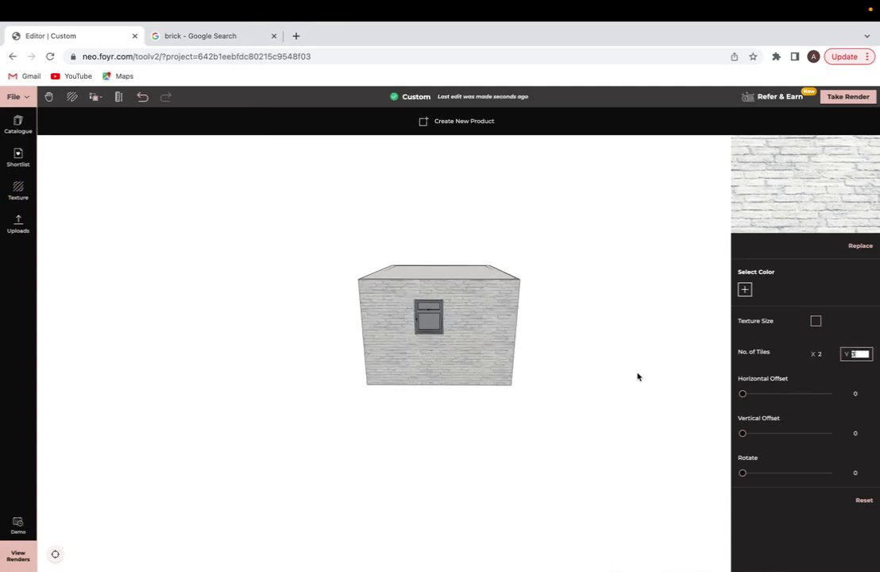
{"action": "left_click_drag", "start_coordinate": [618, 373], "coordinate": [634, 371]}
{"action": "left_click", "coordinate": [635, 371]}
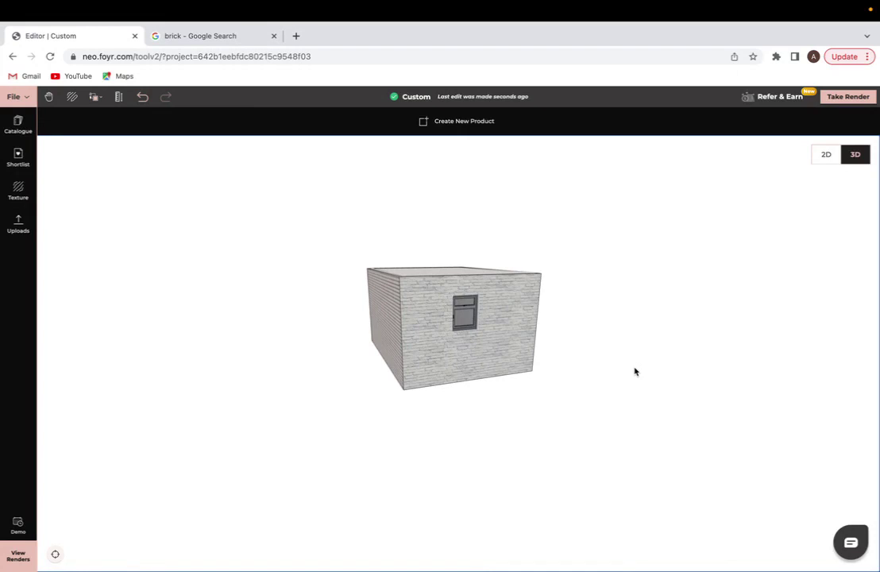
Step: Orbit around the house to inspect the striped cladding and brick faces
{"action": "left_click_drag", "start_coordinate": [570, 314], "coordinate": [635, 317]}
{"action": "double_click", "coordinate": [436, 325]}
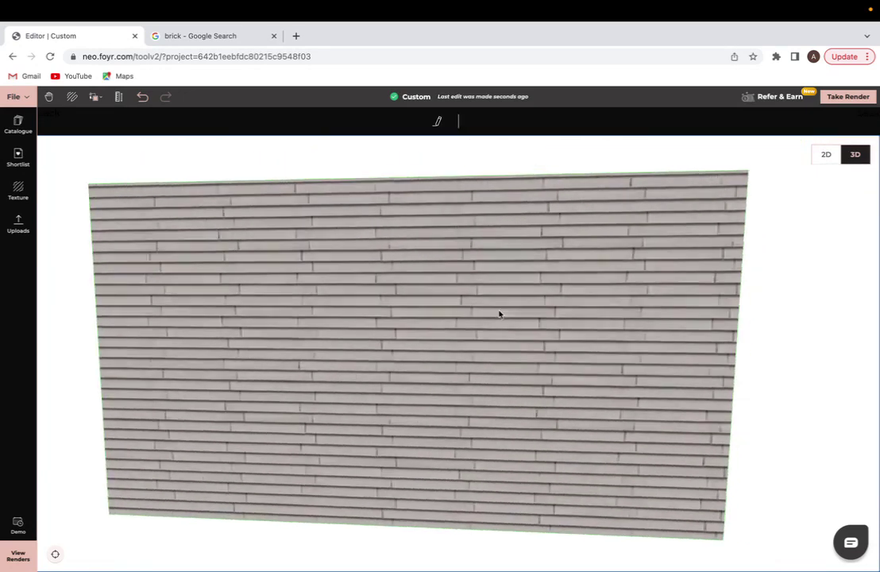
{"action": "scroll", "coordinate": [514, 312], "scroll_direction": "down", "scroll_amount": 5}
{"action": "scroll", "coordinate": [514, 312], "scroll_direction": "up", "scroll_amount": 2}
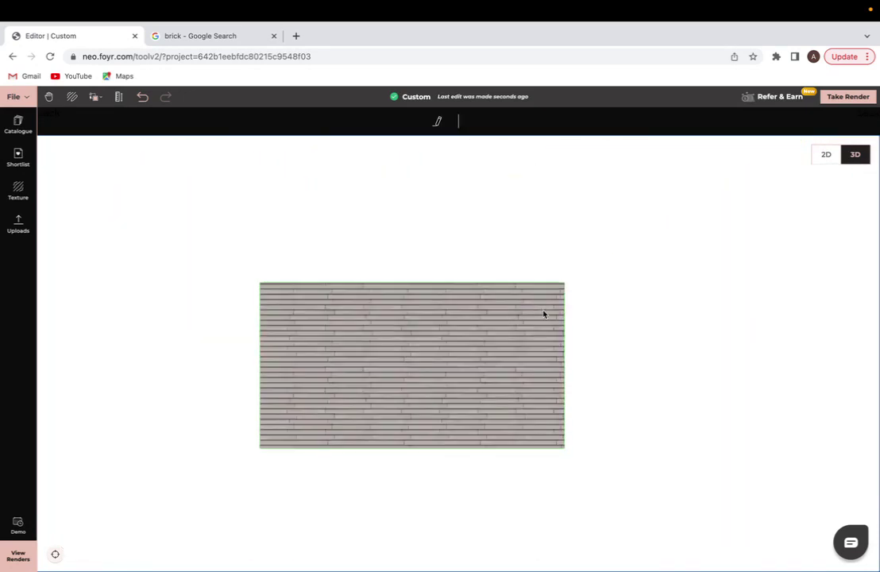
{"action": "left_click", "coordinate": [666, 364]}
{"action": "left_click_drag", "start_coordinate": [665, 364], "coordinate": [565, 367]}
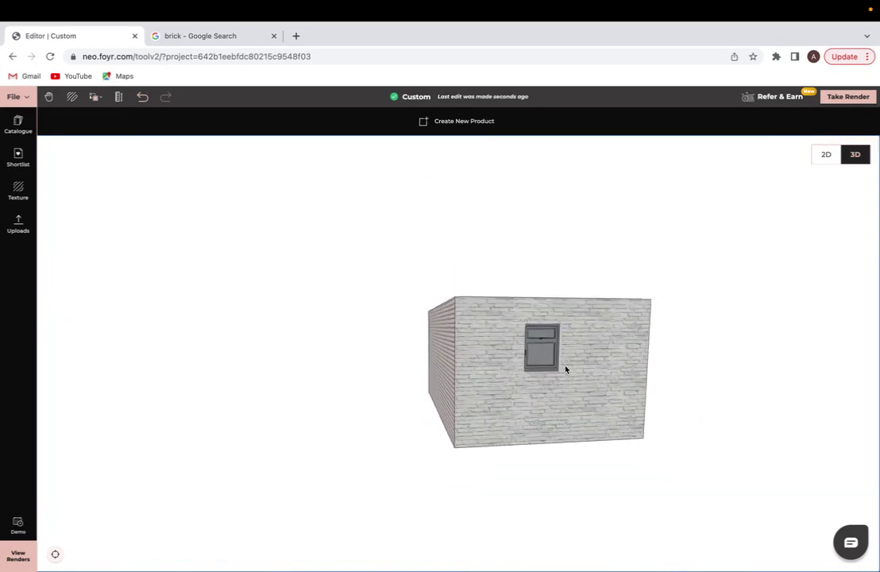
{"action": "left_click_drag", "start_coordinate": [645, 373], "coordinate": [614, 376]}
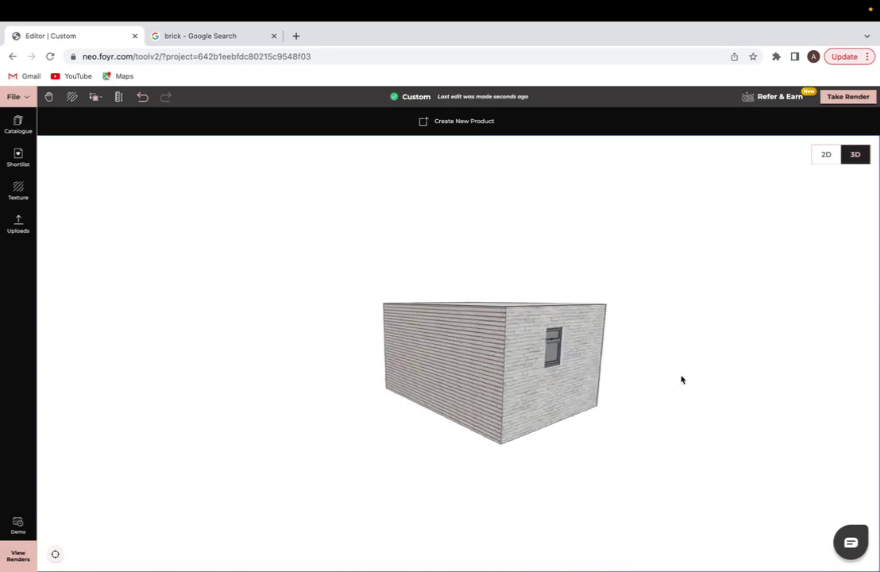
{"action": "left_click_drag", "start_coordinate": [682, 379], "coordinate": [641, 376]}
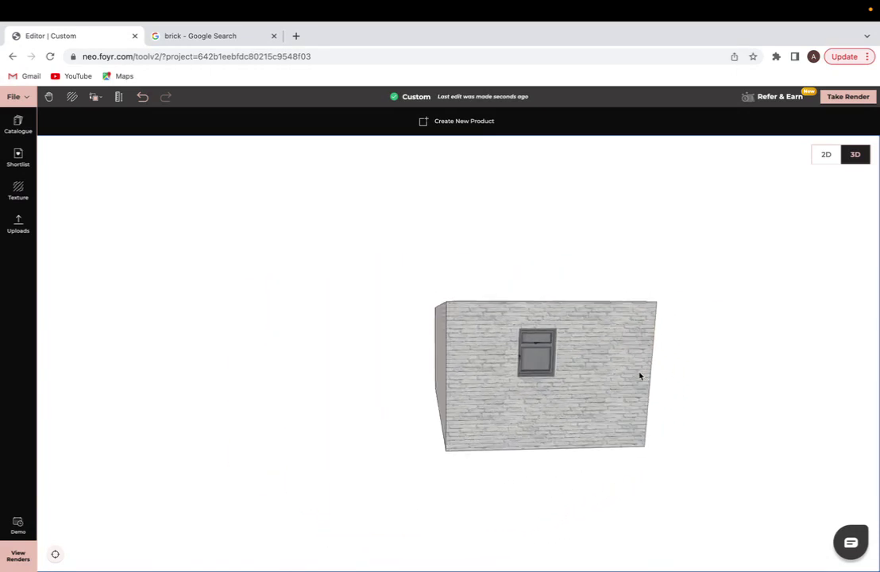
Step: Inspect the window in the brick wall, then bring up the product catalogue
{"action": "left_click", "coordinate": [541, 358]}
{"action": "scroll", "coordinate": [693, 382], "scroll_direction": "down", "scroll_amount": 5}
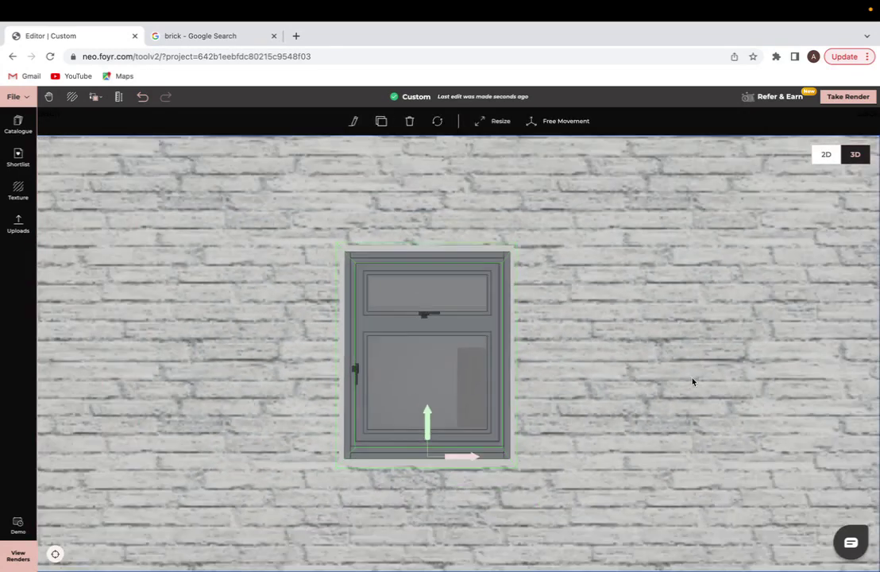
{"action": "mouse_move", "coordinate": [691, 382]}
{"action": "left_mouse_down"}
{"action": "mouse_move", "coordinate": [661, 371]}
{"action": "mouse_move", "coordinate": [694, 380]}
{"action": "left_mouse_up"}
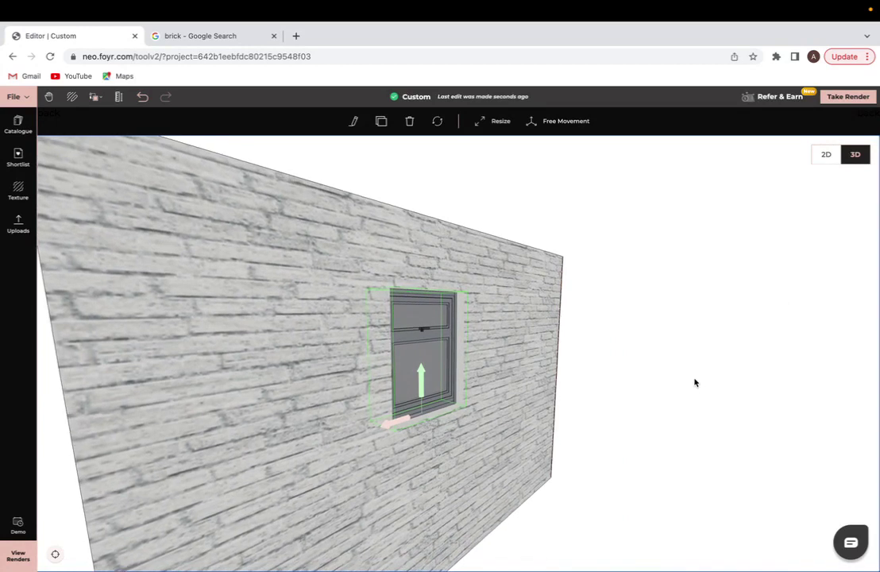
{"action": "left_click", "coordinate": [694, 381]}
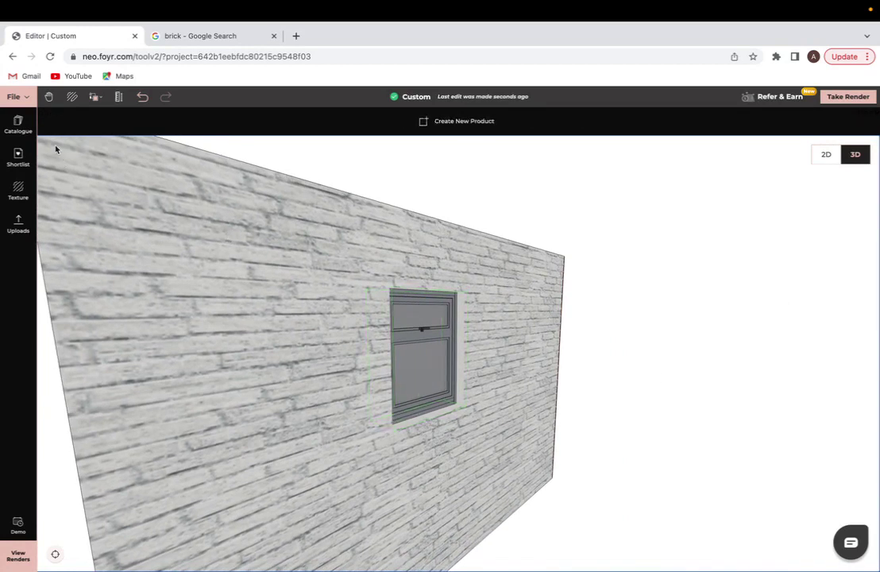
{"action": "left_click", "coordinate": [17, 124]}
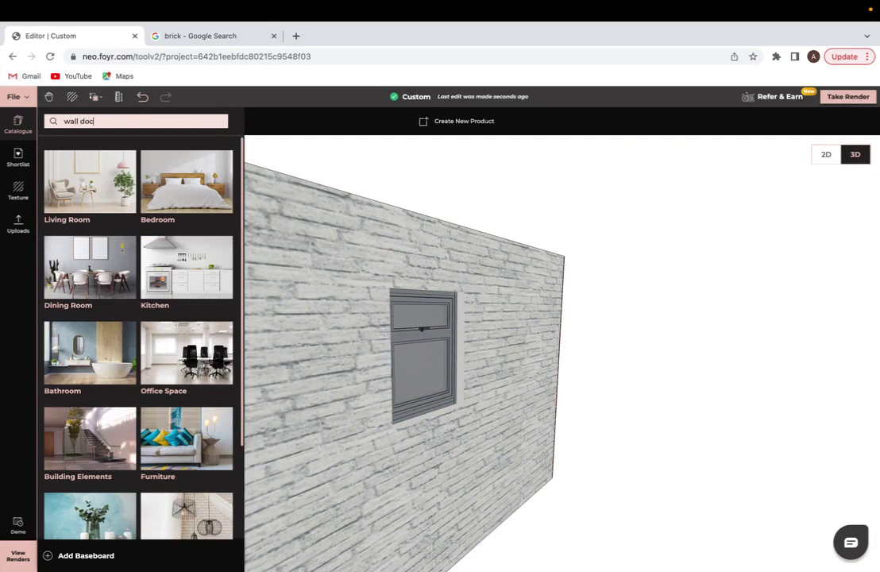
Step: Place a wall docked cube on the wall and slide it above the window
{"action": "key", "text": "BackSpace"}
{"action": "key", "text": "BackSpace"}
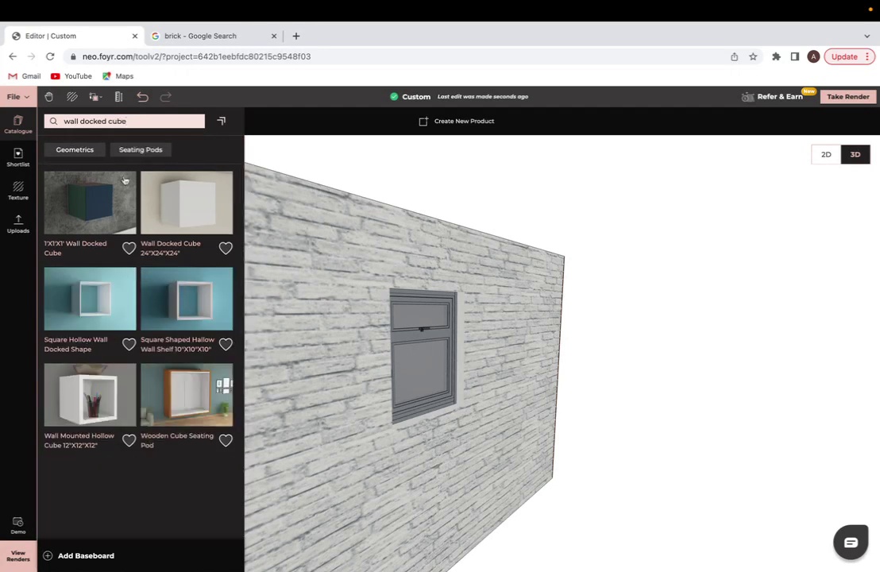
{"action": "left_click", "coordinate": [178, 211]}
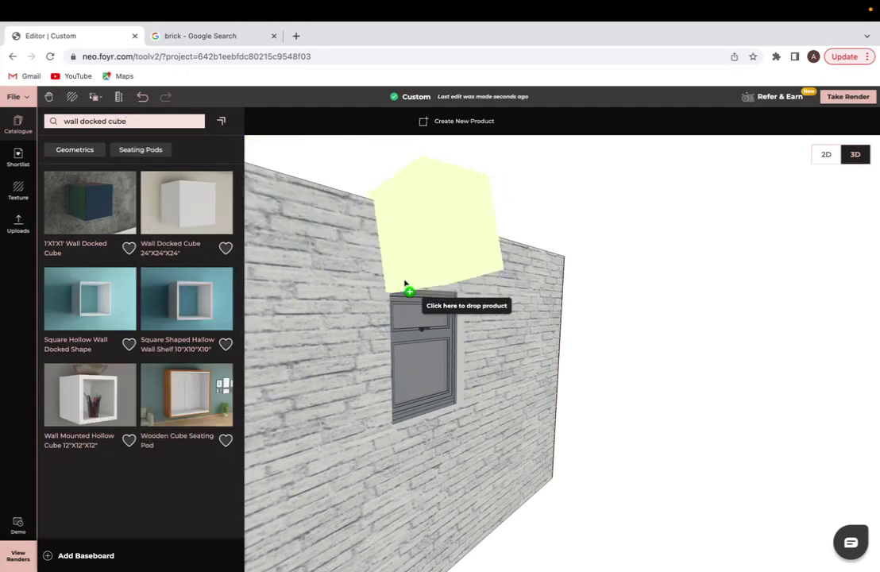
{"action": "left_click", "coordinate": [378, 326]}
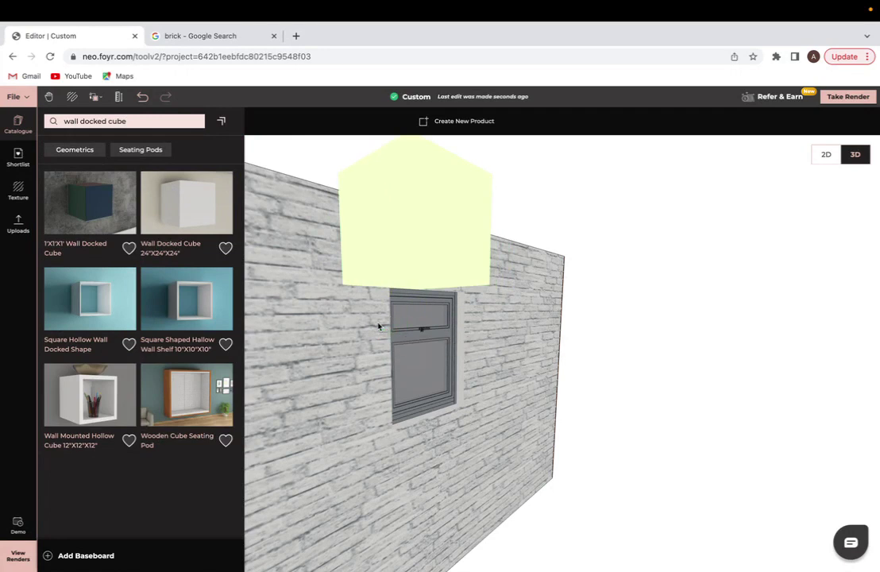
{"action": "left_click_drag", "start_coordinate": [506, 315], "coordinate": [422, 337]}
{"action": "left_click", "coordinate": [351, 223]}
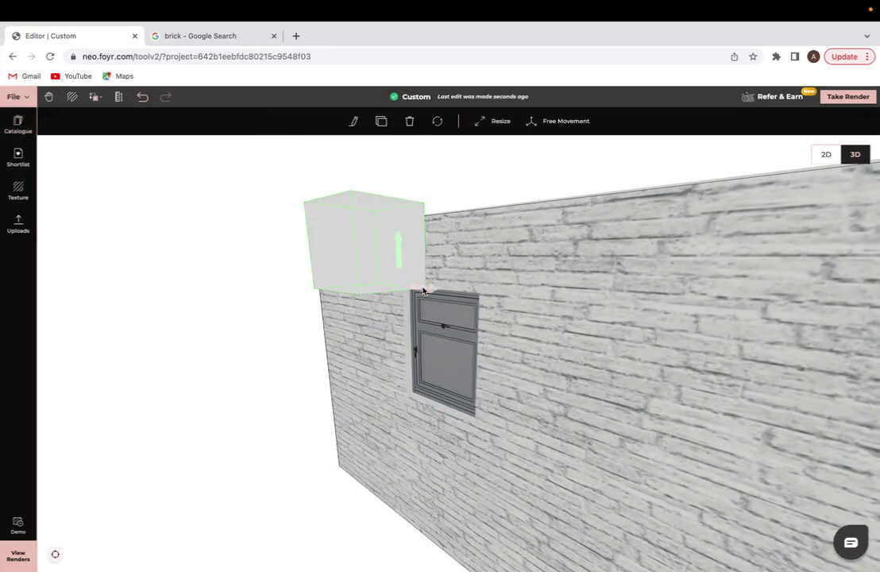
{"action": "left_click_drag", "start_coordinate": [423, 291], "coordinate": [597, 343]}
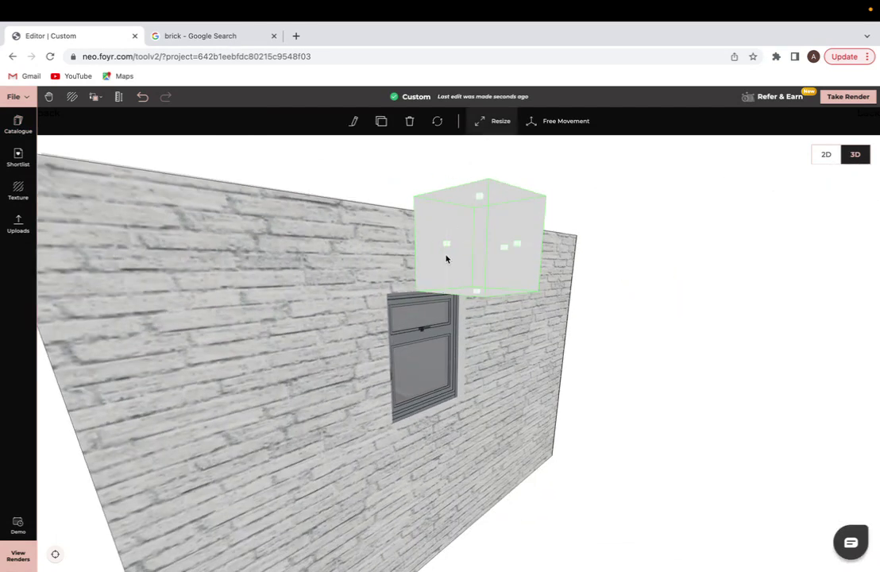
Step: Resize the cube into a wide, thin canopy slab over the window
{"action": "left_click_drag", "start_coordinate": [447, 246], "coordinate": [406, 253]}
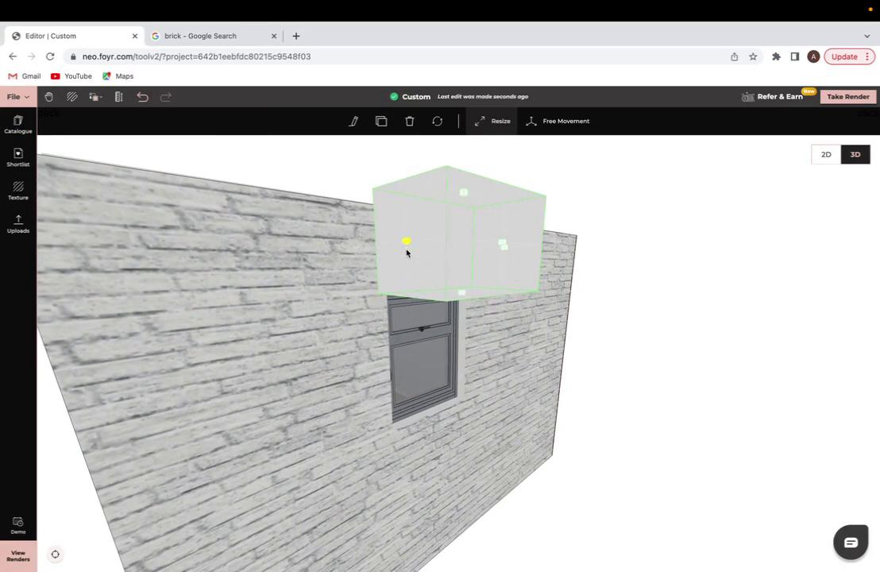
{"action": "left_click_drag", "start_coordinate": [464, 193], "coordinate": [464, 280]}
{"action": "scroll", "coordinate": [574, 199], "scroll_direction": "up", "scroll_amount": 10}
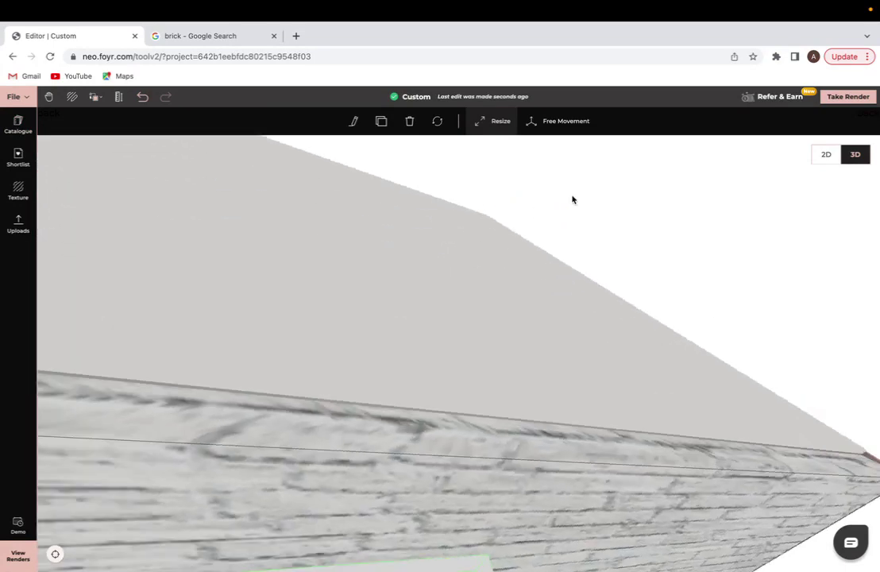
{"action": "left_click_drag", "start_coordinate": [574, 199], "coordinate": [668, 277]}
{"action": "scroll", "coordinate": [770, 188], "scroll_direction": "down", "scroll_amount": 5}
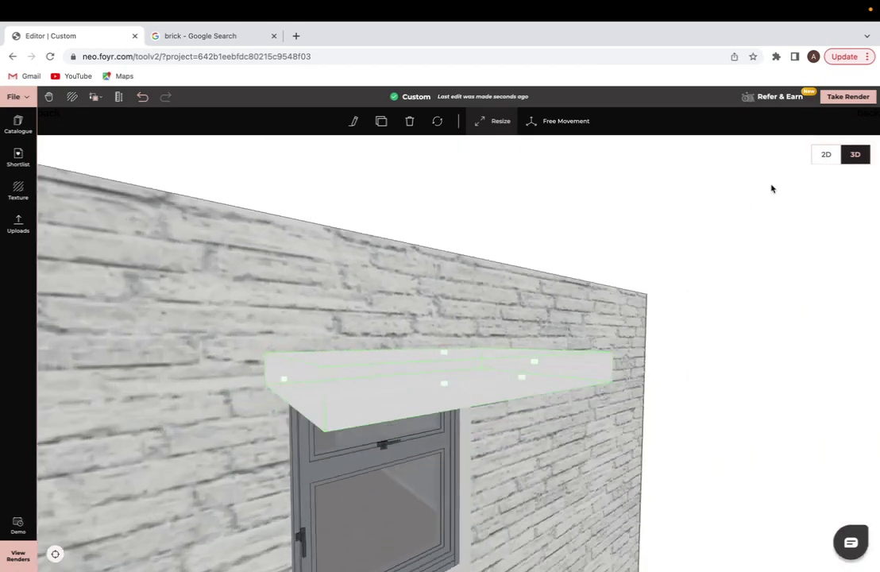
{"action": "left_click_drag", "start_coordinate": [770, 188], "coordinate": [582, 334]}
{"action": "left_click_drag", "start_coordinate": [525, 439], "coordinate": [539, 418]}
Step: Rotate the canopy slab to tilt it 27 degrees away from the wall
{"action": "left_click", "coordinate": [540, 121]}
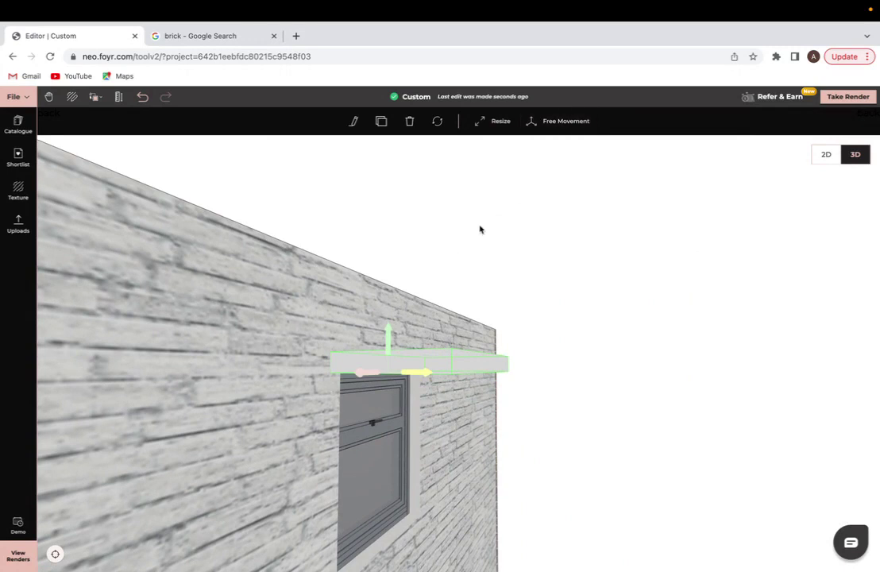
{"action": "left_click_drag", "start_coordinate": [481, 228], "coordinate": [442, 287]}
{"action": "left_click", "coordinate": [437, 121]}
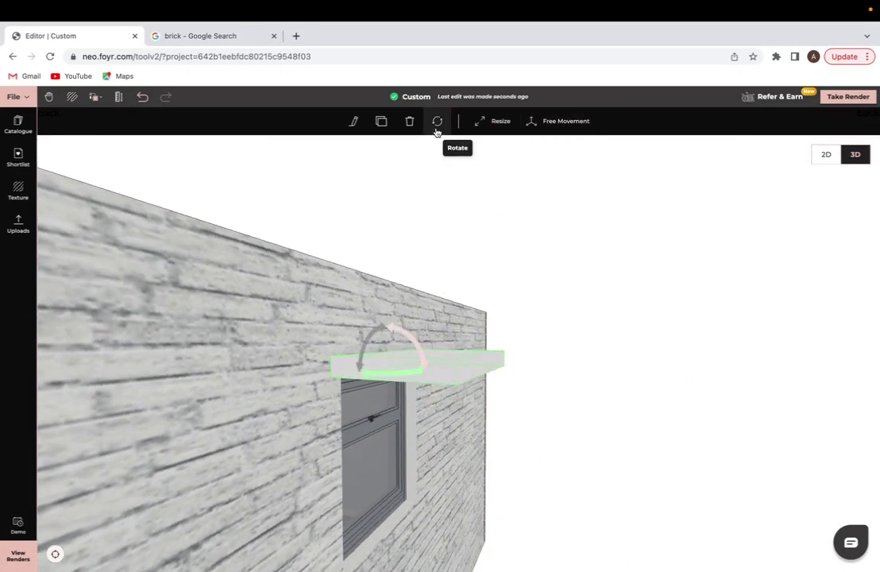
{"action": "left_click_drag", "start_coordinate": [430, 331], "coordinate": [411, 356]}
{"action": "left_click_drag", "start_coordinate": [486, 448], "coordinate": [515, 430]}
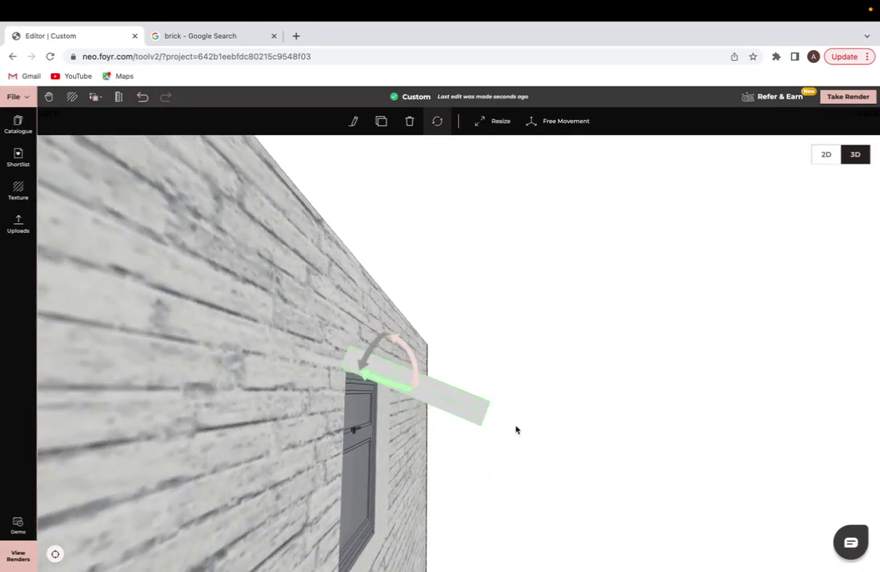
{"action": "left_click", "coordinate": [416, 453]}
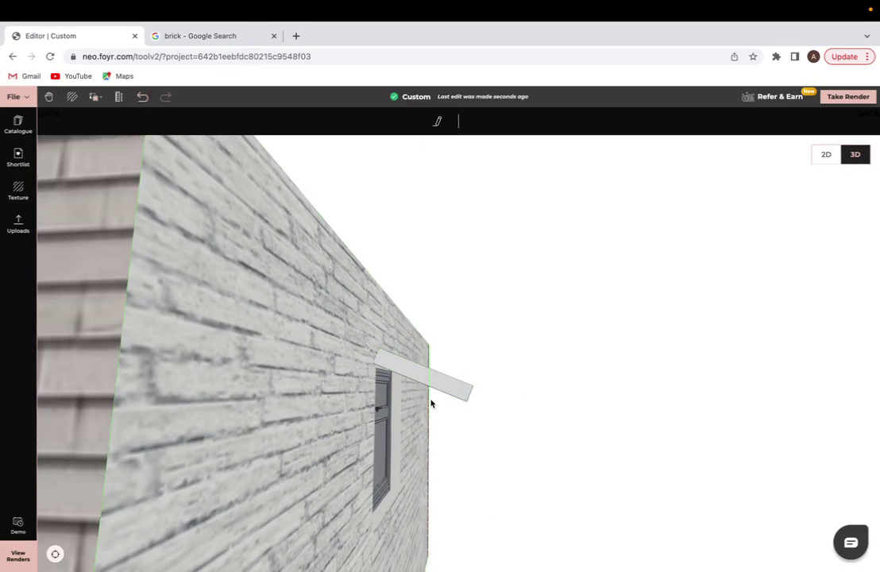
Step: Nudge the tilted slab slightly left over the window and check it from the front and side
{"action": "left_click_drag", "start_coordinate": [431, 403], "coordinate": [431, 411]}
{"action": "left_click", "coordinate": [436, 378]}
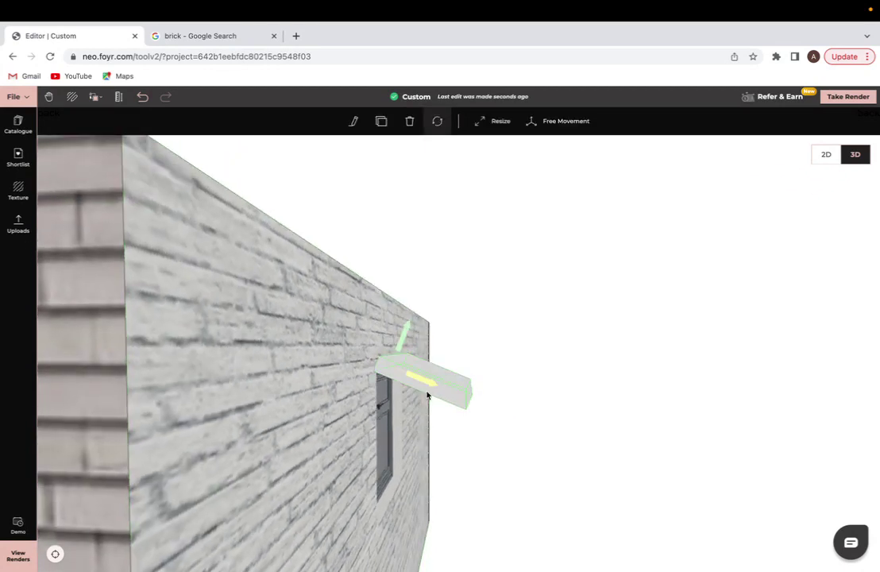
{"action": "left_click_drag", "start_coordinate": [418, 386], "coordinate": [413, 385]}
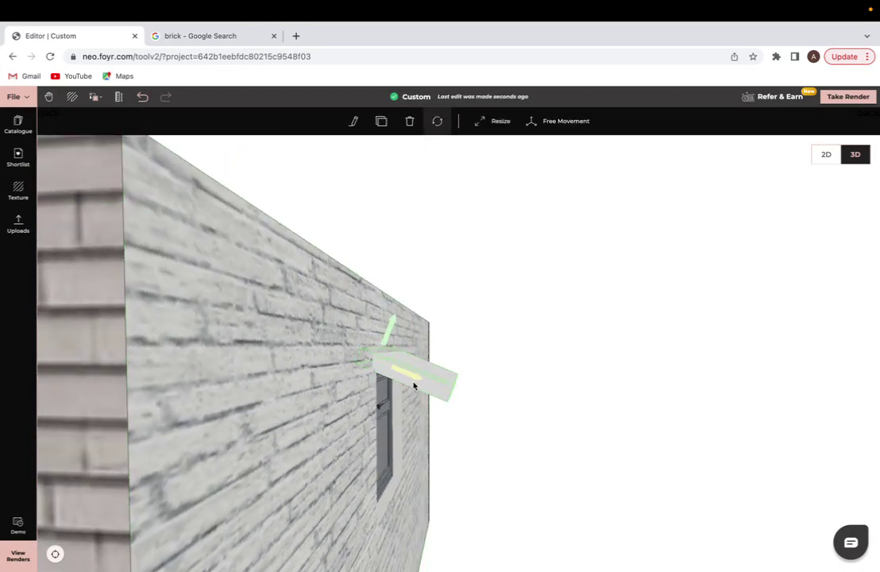
{"action": "left_click_drag", "start_coordinate": [443, 483], "coordinate": [300, 481]}
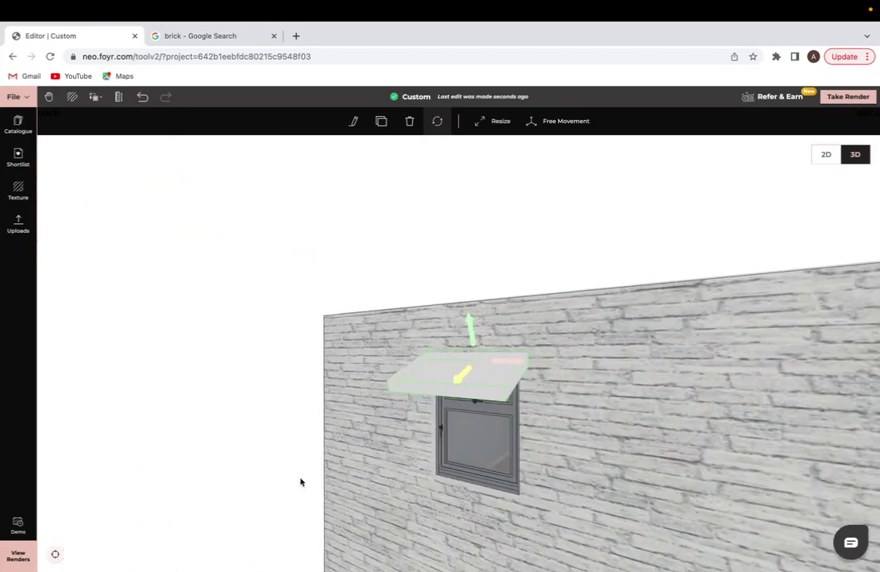
{"action": "left_click_drag", "start_coordinate": [493, 471], "coordinate": [577, 465]}
{"action": "left_click", "coordinate": [524, 475]}
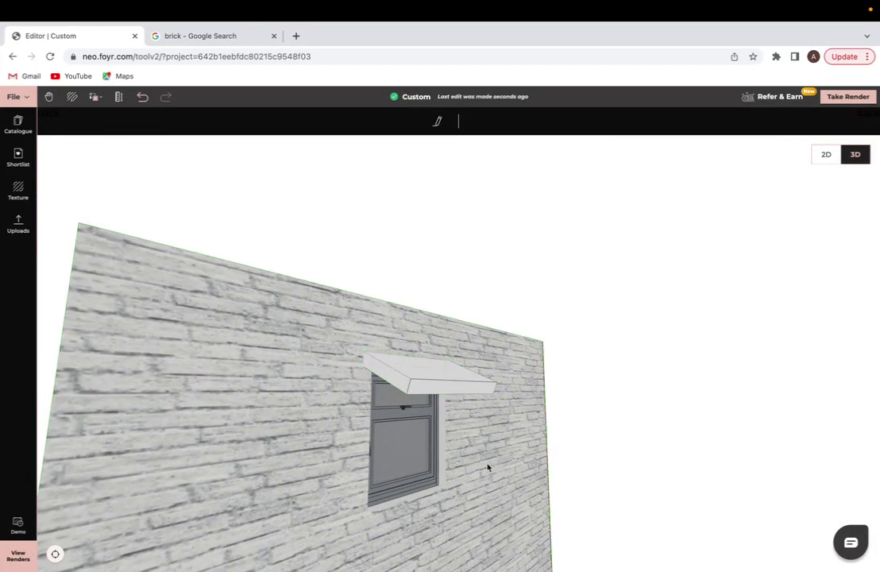
Step: Orbit and zoom the view around the house to bring its red brick side into view
{"action": "mouse_move", "coordinate": [488, 467]}
{"action": "left_mouse_down"}
{"action": "mouse_move", "coordinate": [444, 467]}
{"action": "mouse_move", "coordinate": [497, 475]}
{"action": "left_mouse_up"}
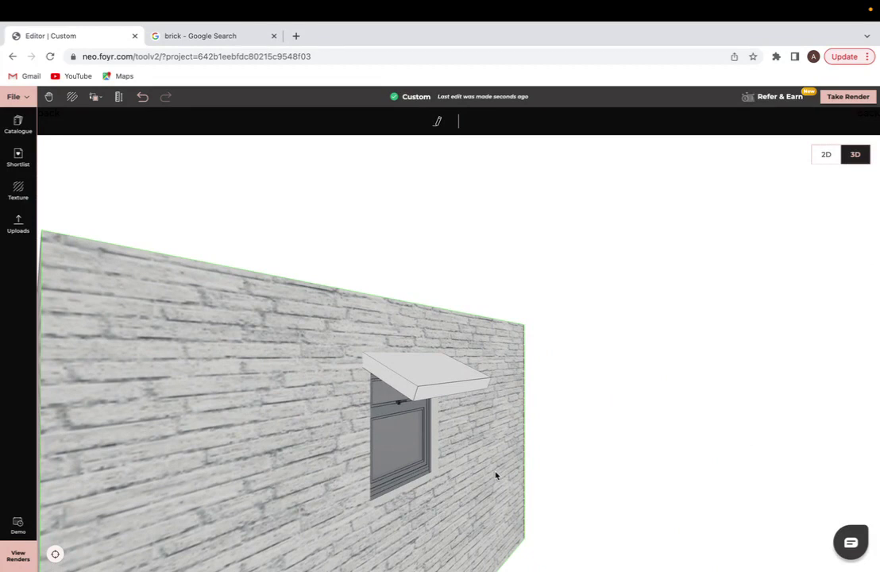
{"action": "left_click_drag", "start_coordinate": [496, 475], "coordinate": [500, 481]}
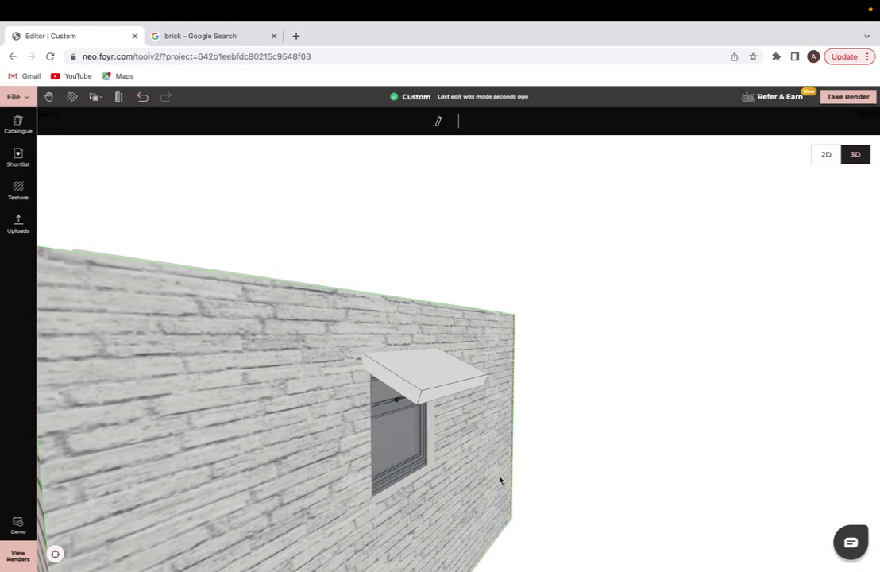
{"action": "scroll", "coordinate": [501, 480], "scroll_direction": "down", "scroll_amount": 10}
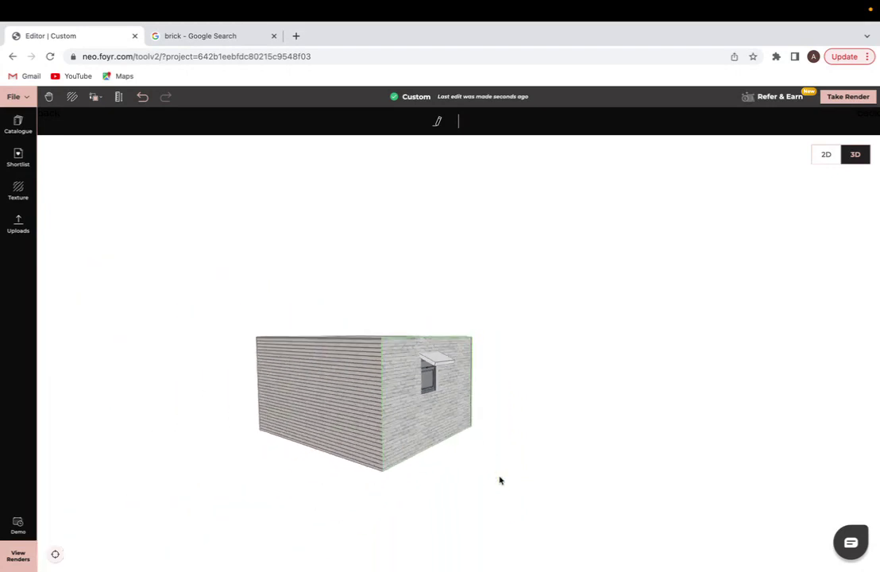
{"action": "left_click_drag", "start_coordinate": [499, 478], "coordinate": [351, 464]}
{"action": "left_click_drag", "start_coordinate": [554, 409], "coordinate": [554, 426]}
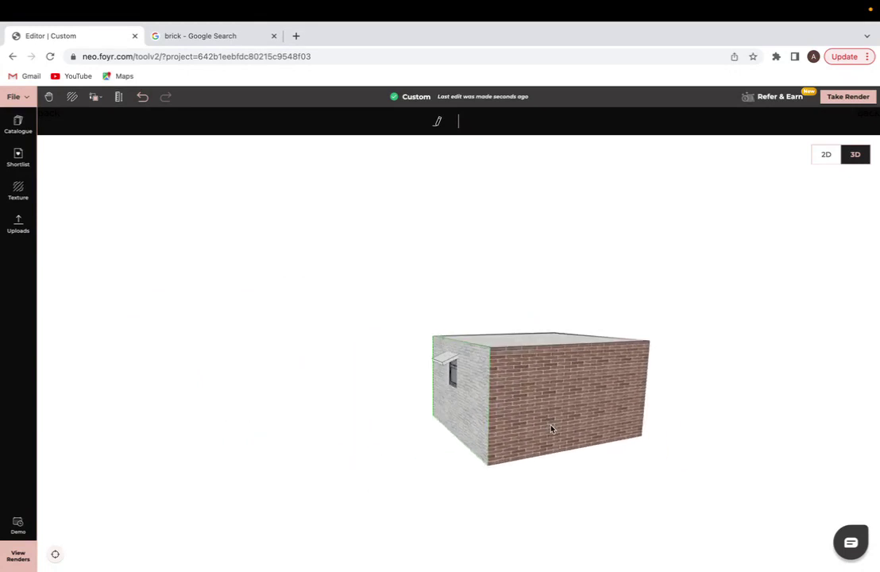
{"action": "scroll", "coordinate": [562, 367], "scroll_direction": "up", "scroll_amount": 5}
Step: Face the red brick wall straight on, then switch on Auto Hide Wall in the settings
{"action": "double_click", "coordinate": [563, 368]}
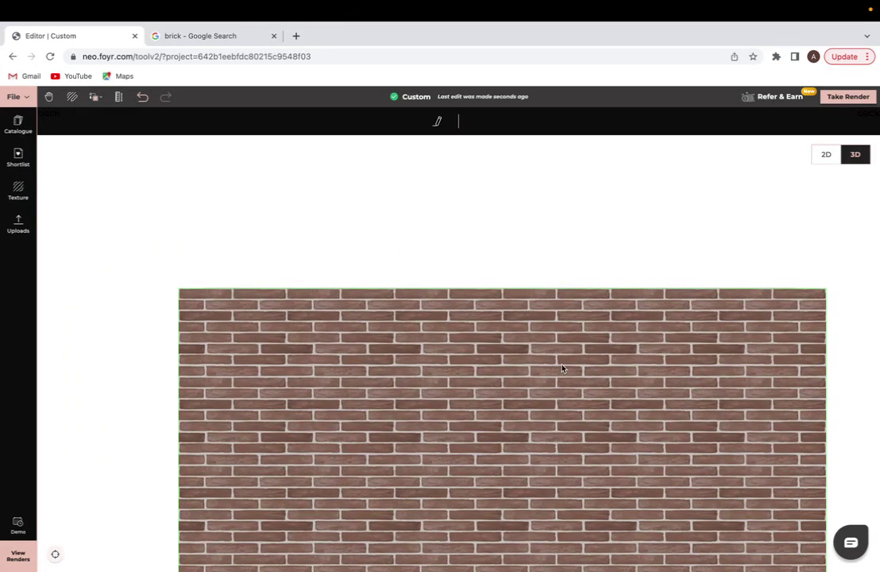
{"action": "left_click", "coordinate": [16, 97]}
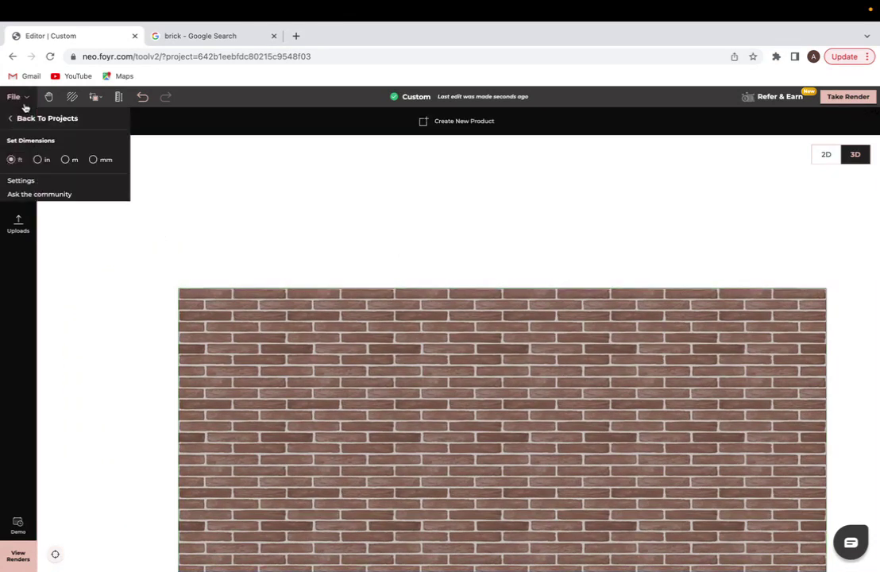
{"action": "left_click", "coordinate": [25, 186]}
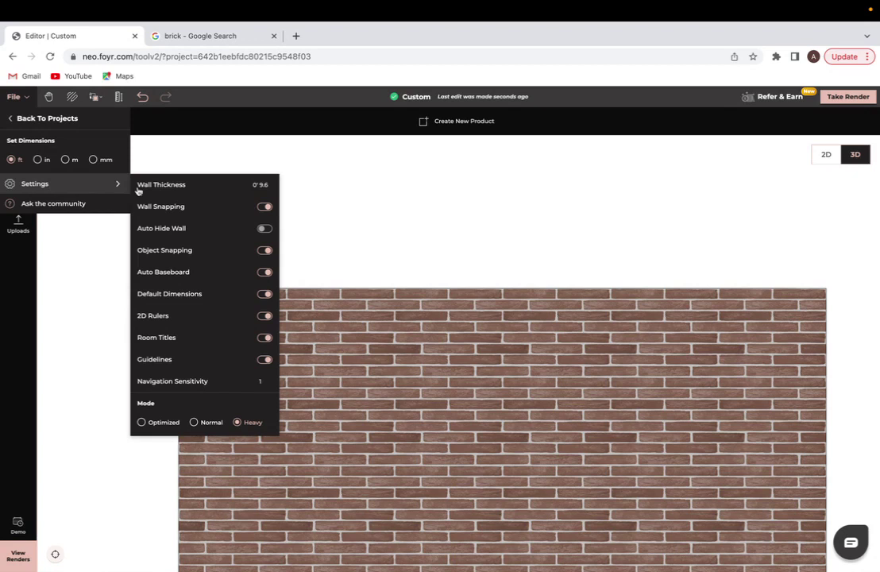
{"action": "left_click", "coordinate": [264, 229]}
{"action": "left_click", "coordinate": [481, 390]}
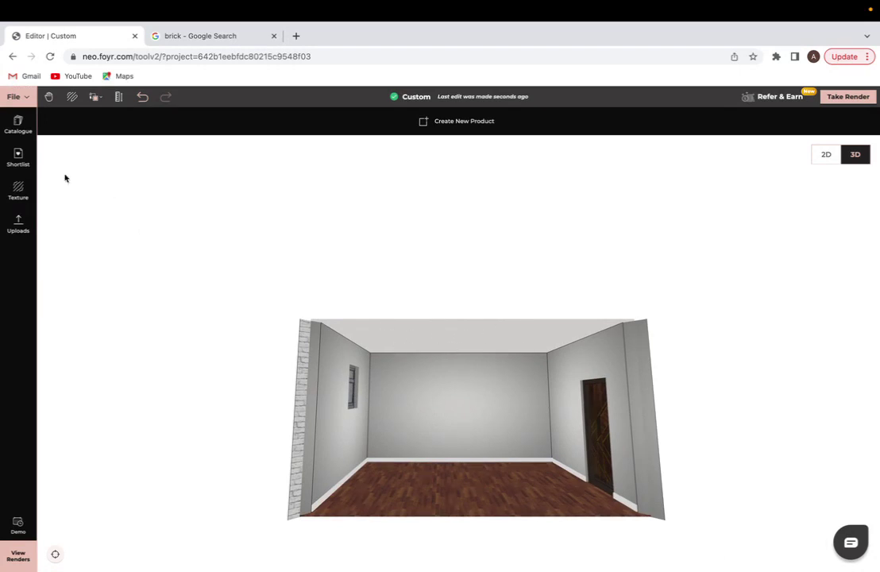
Step: Shortlist Hip Shaped Roof Design from the catalogue and place it on the ceiling
{"action": "left_click", "coordinate": [18, 125]}
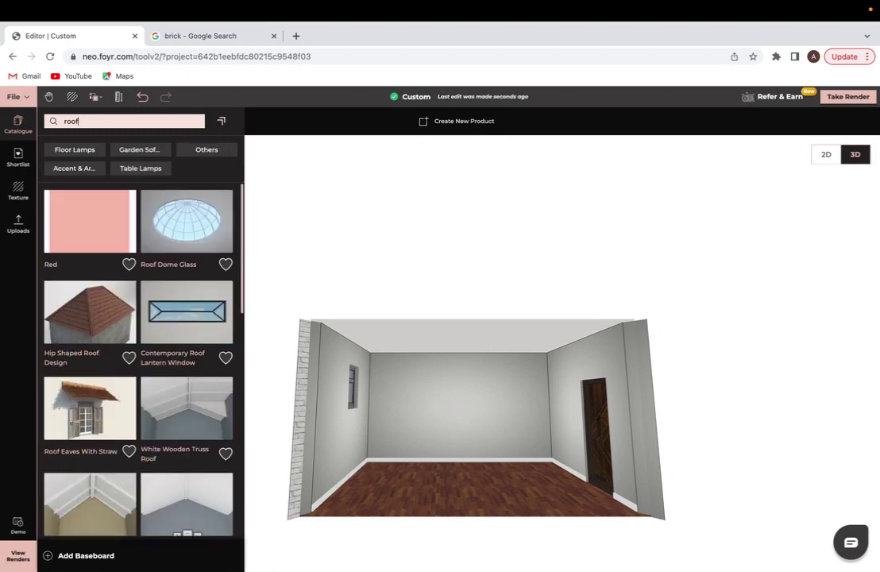
{"action": "scroll", "coordinate": [127, 322], "scroll_direction": "down", "scroll_amount": 2}
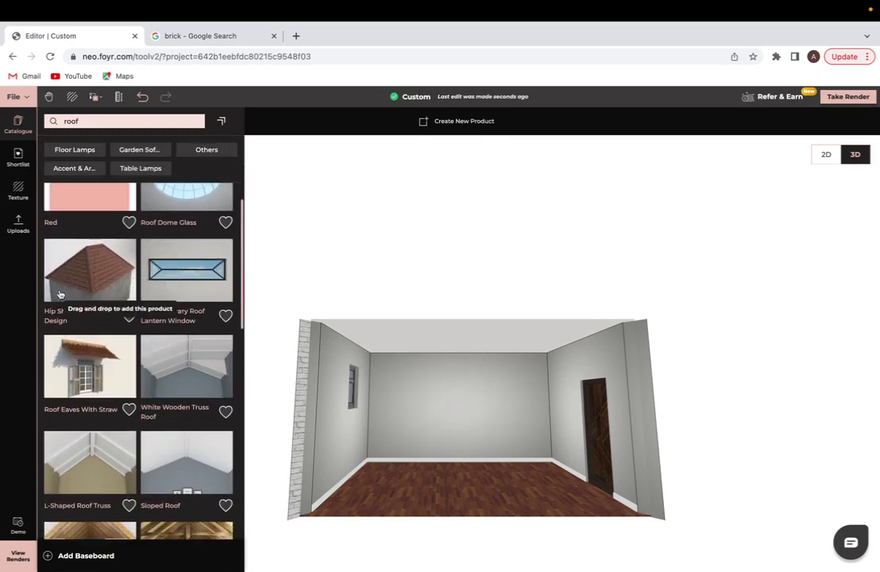
{"action": "left_click", "coordinate": [128, 315]}
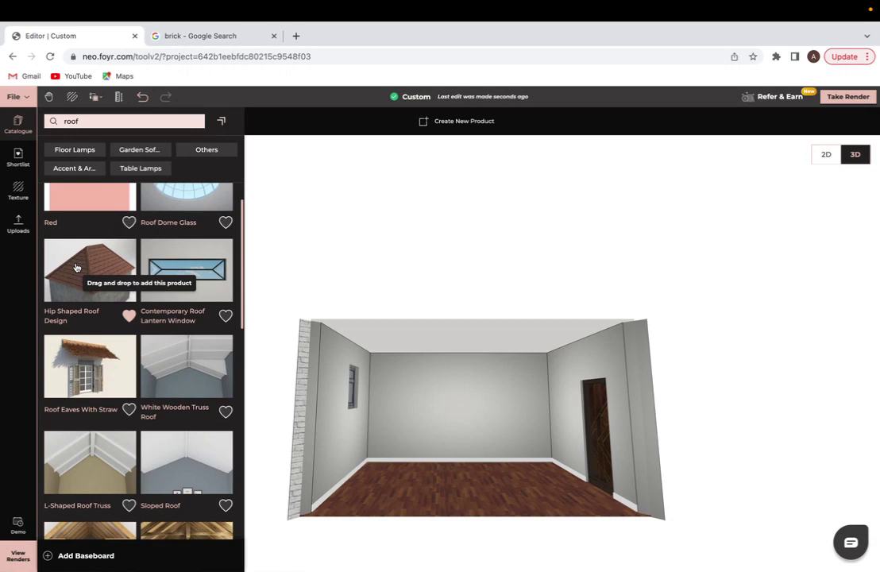
{"action": "left_click", "coordinate": [77, 267]}
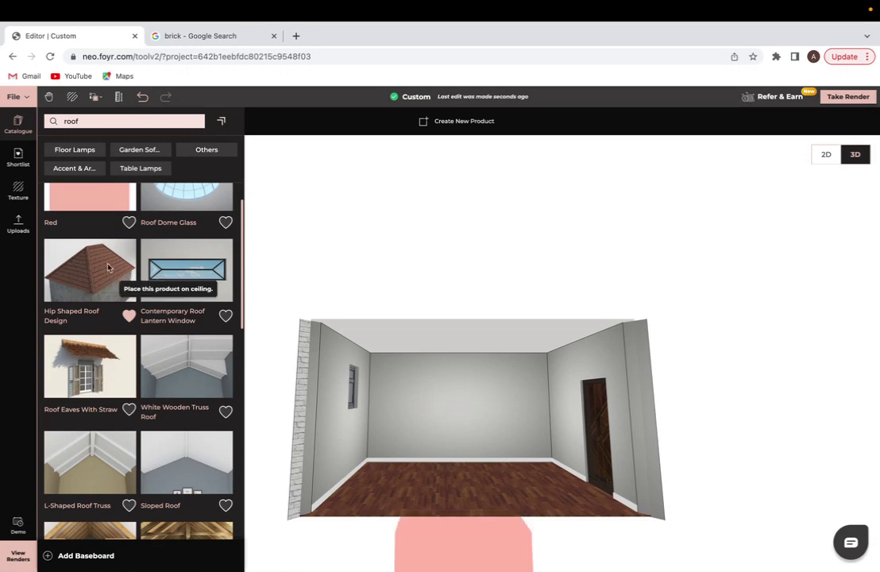
{"action": "left_click", "coordinate": [466, 338]}
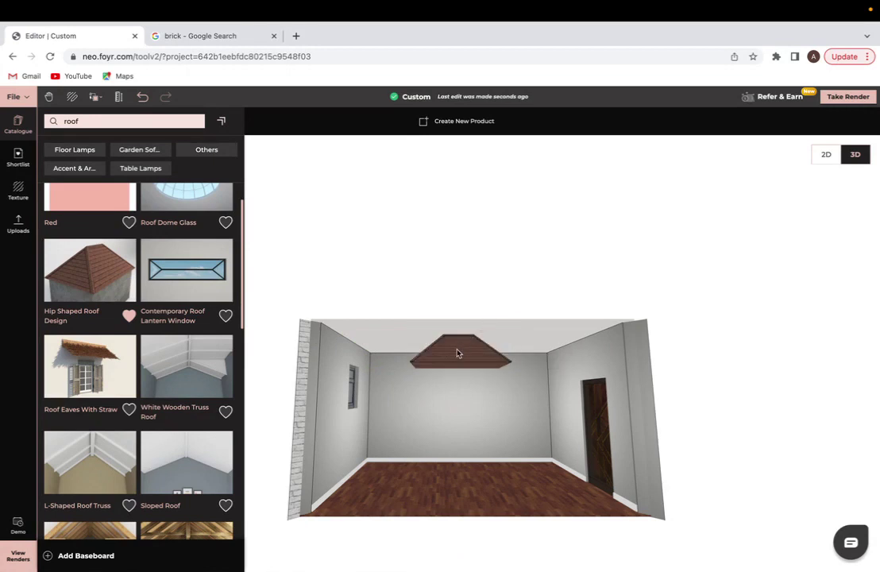
Step: Raise the placed hip roof above the ceiling using its vertical arrow
{"action": "left_click", "coordinate": [457, 353]}
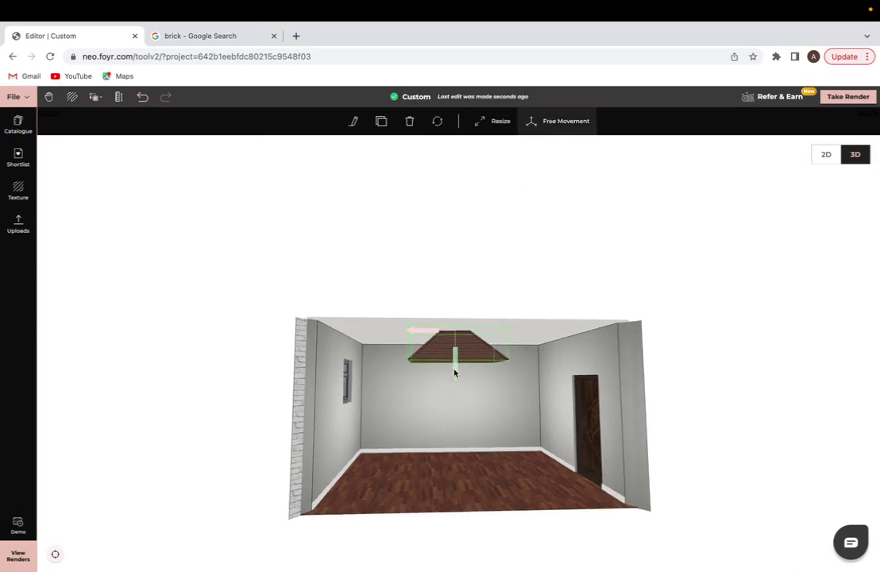
{"action": "left_click_drag", "start_coordinate": [457, 375], "coordinate": [456, 310]}
{"action": "mouse_move", "coordinate": [550, 275]}
{"action": "left_mouse_down"}
{"action": "mouse_move", "coordinate": [553, 298]}
{"action": "mouse_move", "coordinate": [548, 286]}
{"action": "left_mouse_up"}
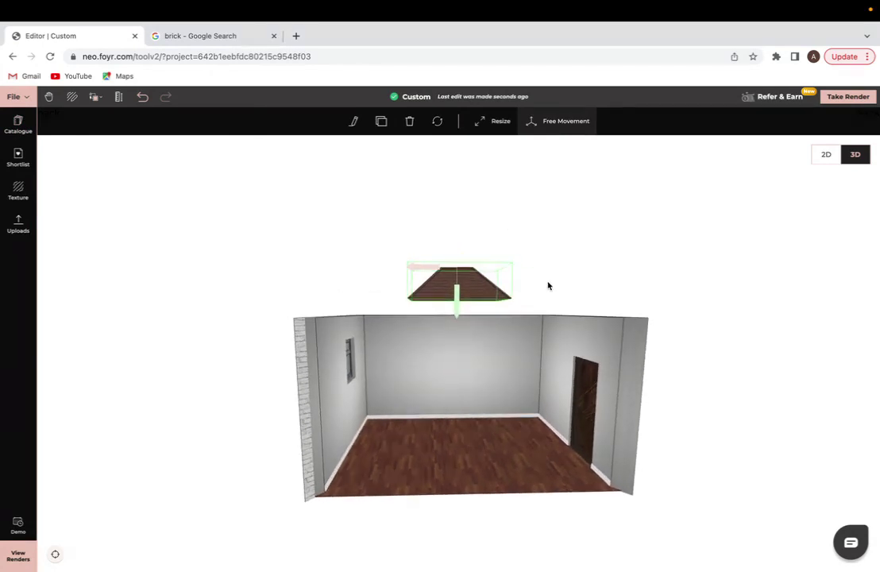
Step: Turn Auto Hide Wall back off in the settings
{"action": "left_click", "coordinate": [16, 96]}
{"action": "mouse_move", "coordinate": [125, 188]}
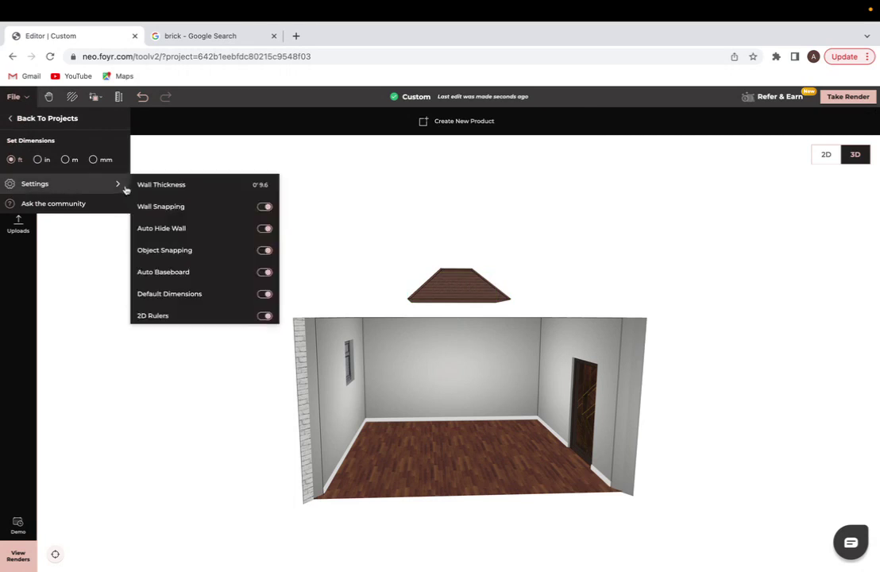
{"action": "left_click", "coordinate": [339, 239]}
Step: From a top view, resize the hip roof out to the back, left, right and front walls
{"action": "left_click_drag", "start_coordinate": [339, 240], "coordinate": [401, 269]}
{"action": "left_click", "coordinate": [342, 300]}
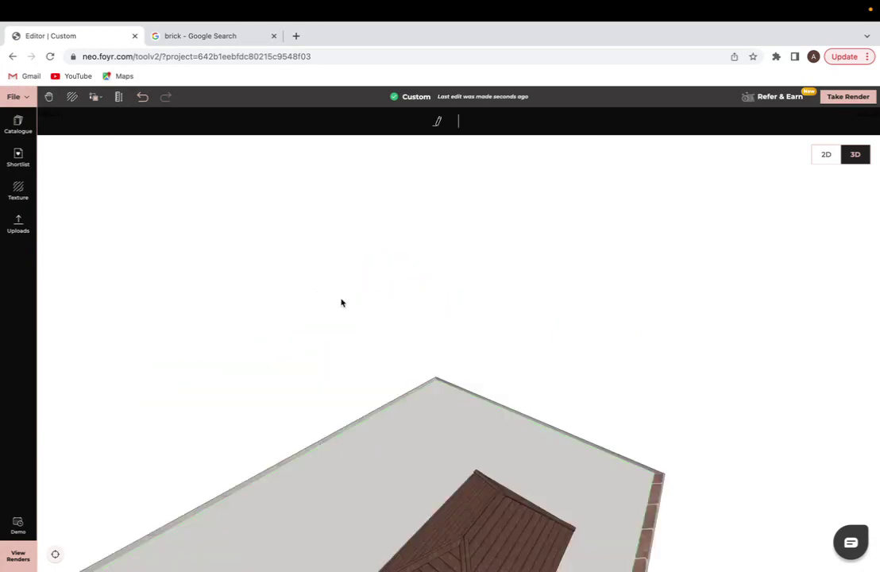
{"action": "left_click", "coordinate": [468, 432]}
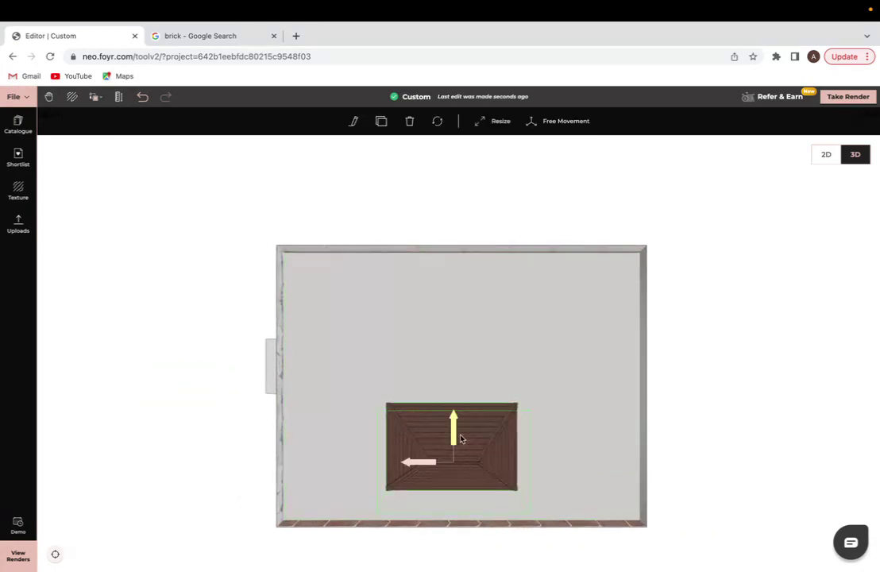
{"action": "left_click", "coordinate": [488, 123]}
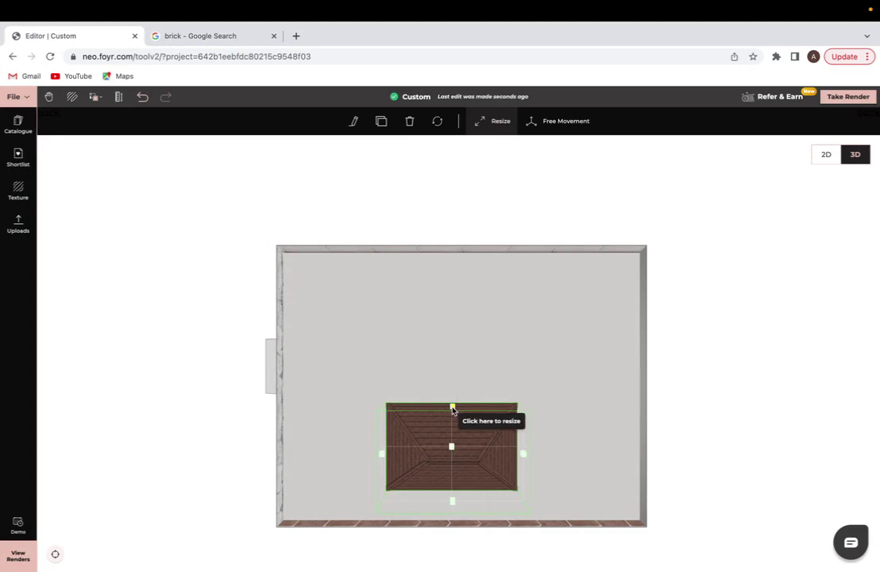
{"action": "left_click_drag", "start_coordinate": [453, 406], "coordinate": [458, 239]}
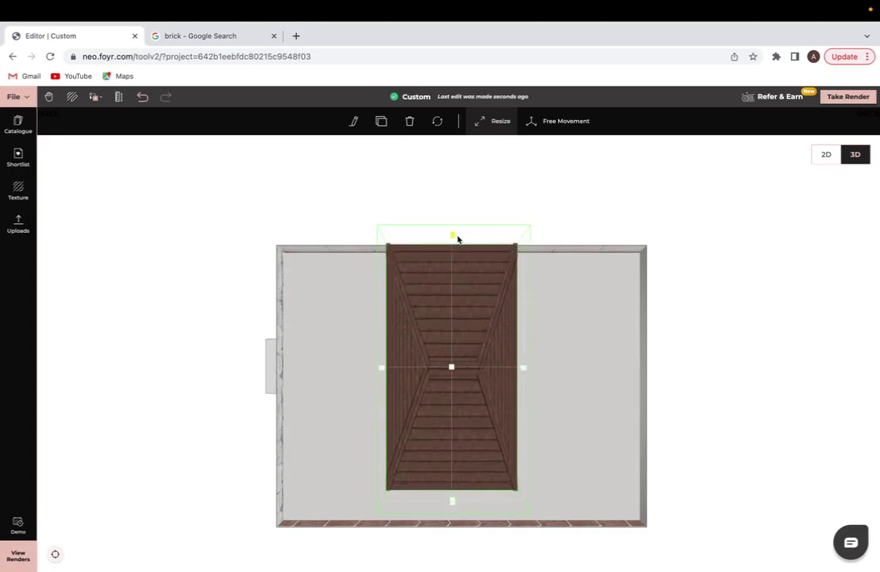
{"action": "left_click_drag", "start_coordinate": [382, 373], "coordinate": [261, 369]}
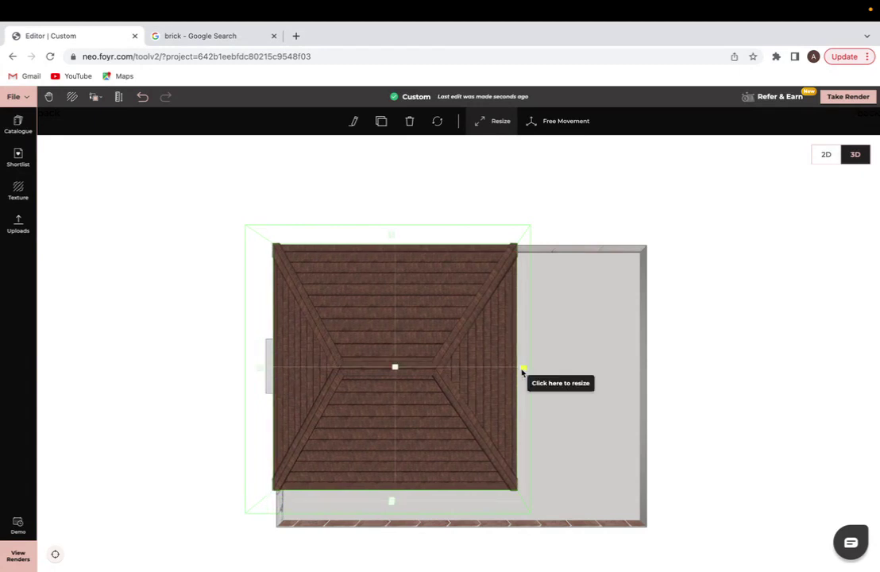
{"action": "left_click_drag", "start_coordinate": [522, 369], "coordinate": [665, 378]}
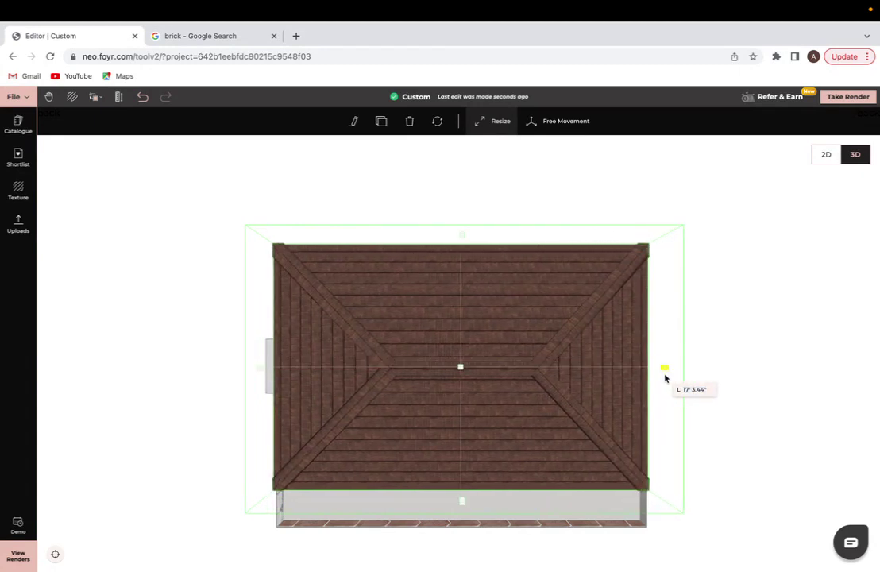
{"action": "left_click_drag", "start_coordinate": [461, 505], "coordinate": [466, 546]}
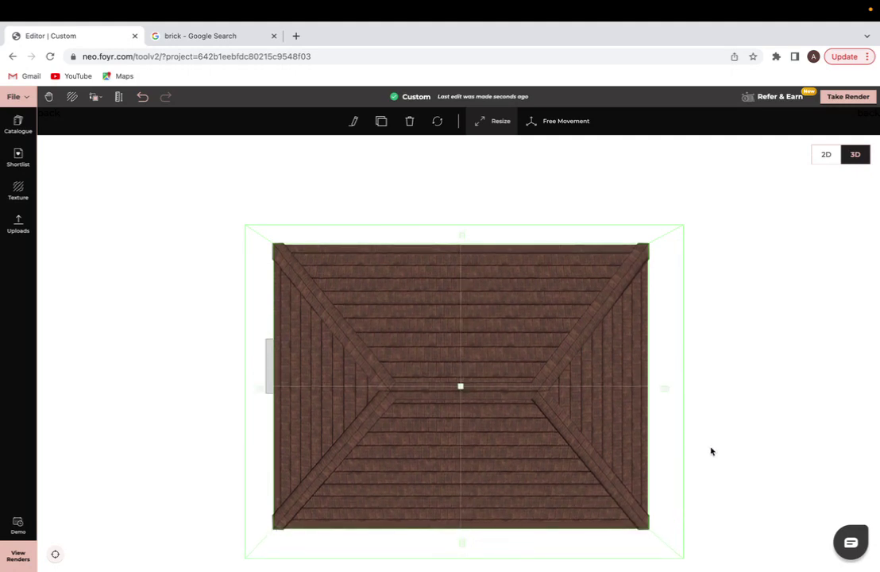
{"action": "left_click_drag", "start_coordinate": [711, 452], "coordinate": [760, 353]}
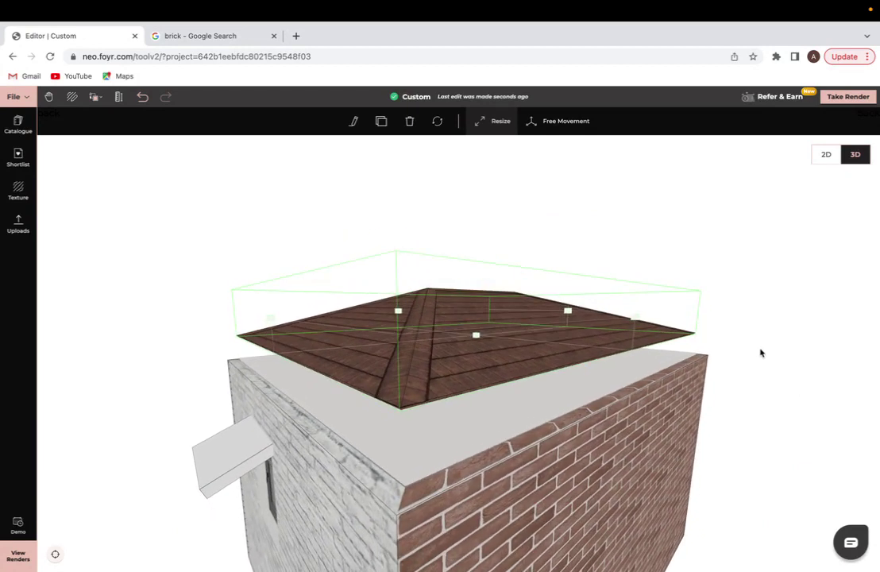
Step: Drag the roof's height handle down until the hip roof rests on the wall tops
{"action": "scroll", "coordinate": [483, 337], "scroll_direction": "down", "scroll_amount": 5}
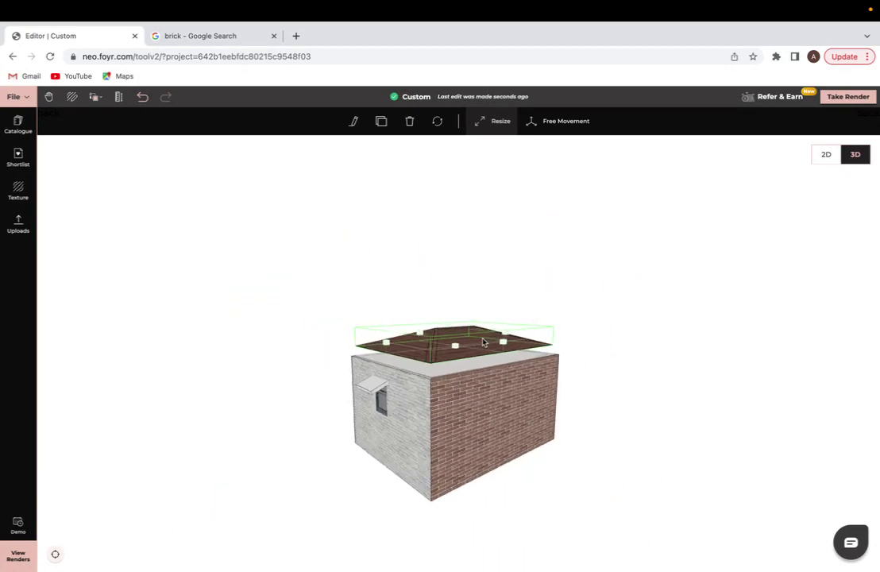
{"action": "scroll", "coordinate": [483, 341], "scroll_direction": "up", "scroll_amount": 1}
{"action": "left_click", "coordinate": [458, 349]}
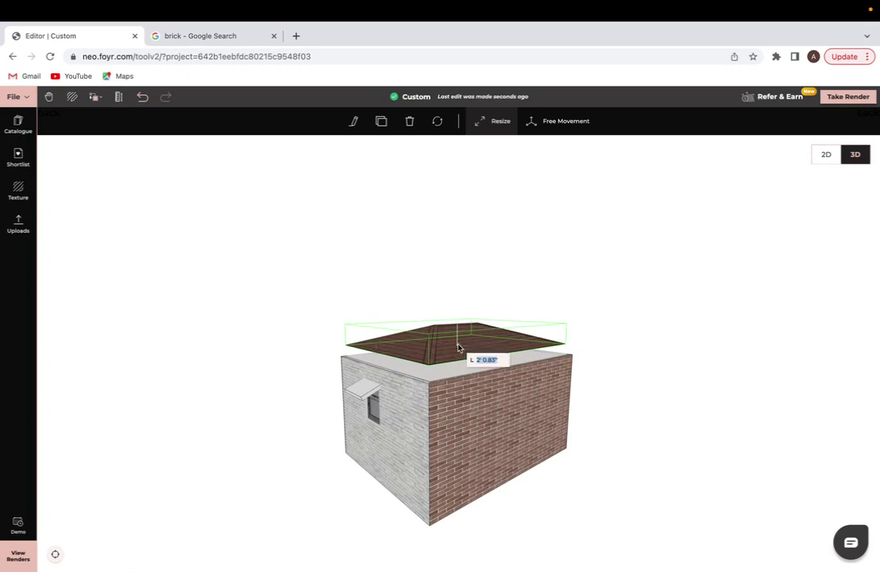
{"action": "left_click_drag", "start_coordinate": [457, 348], "coordinate": [459, 358]}
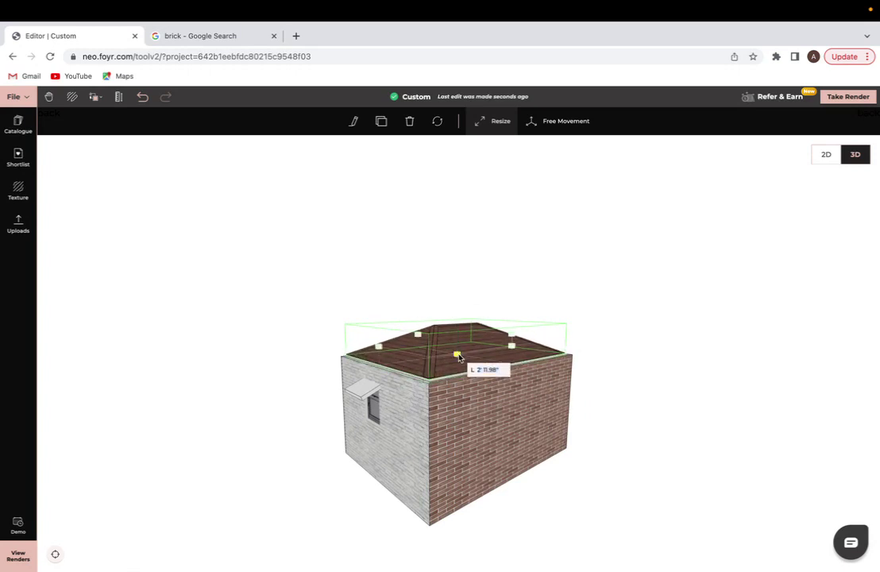
{"action": "mouse_move", "coordinate": [615, 321]}
{"action": "left_mouse_down"}
{"action": "mouse_move", "coordinate": [485, 324]}
{"action": "mouse_move", "coordinate": [484, 317]}
{"action": "mouse_move", "coordinate": [547, 303]}
{"action": "mouse_move", "coordinate": [752, 311]}
{"action": "mouse_move", "coordinate": [627, 307]}
{"action": "left_mouse_up"}
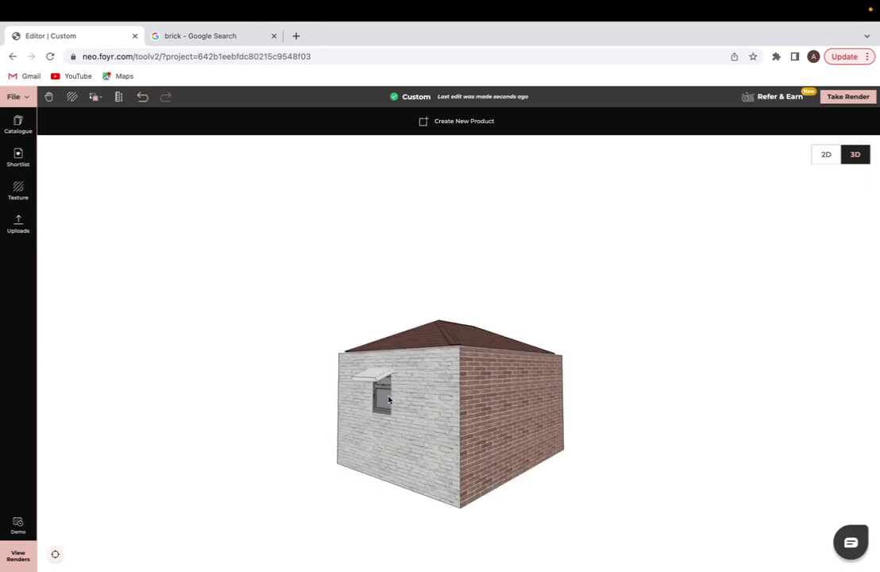
{"action": "left_click_drag", "start_coordinate": [500, 398], "coordinate": [624, 403]}
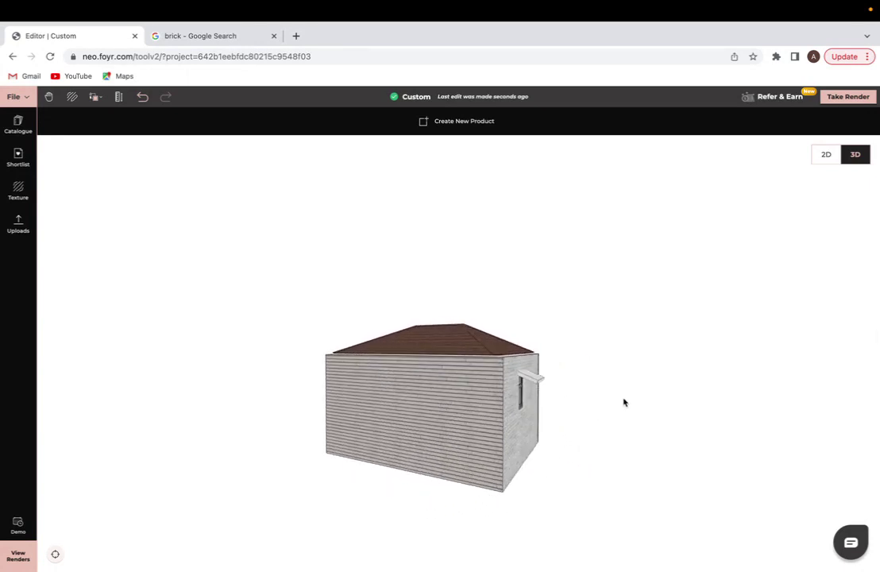